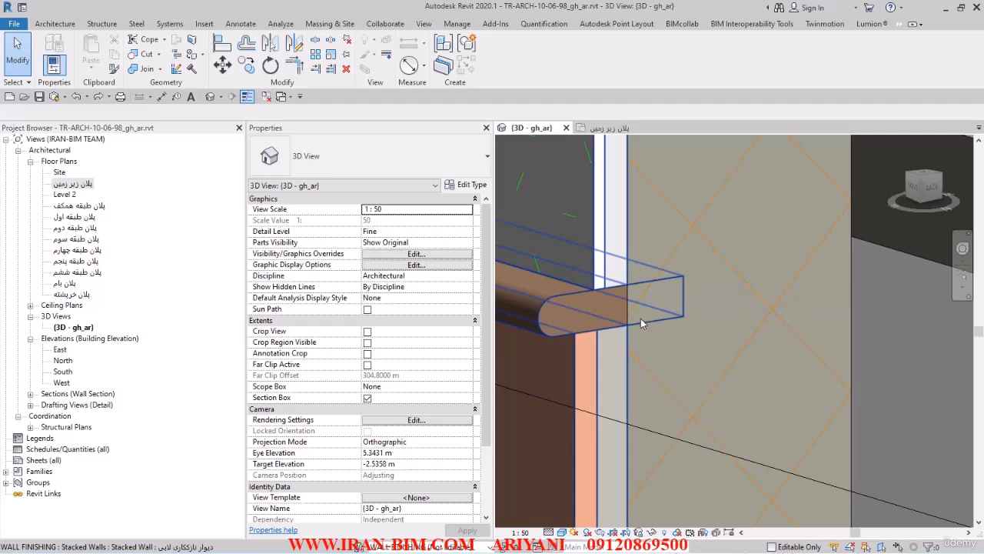
Step: Join the lobby stacked finishing wall to the 20 cm fire wall where the wooden rail meets it
click(615, 244)
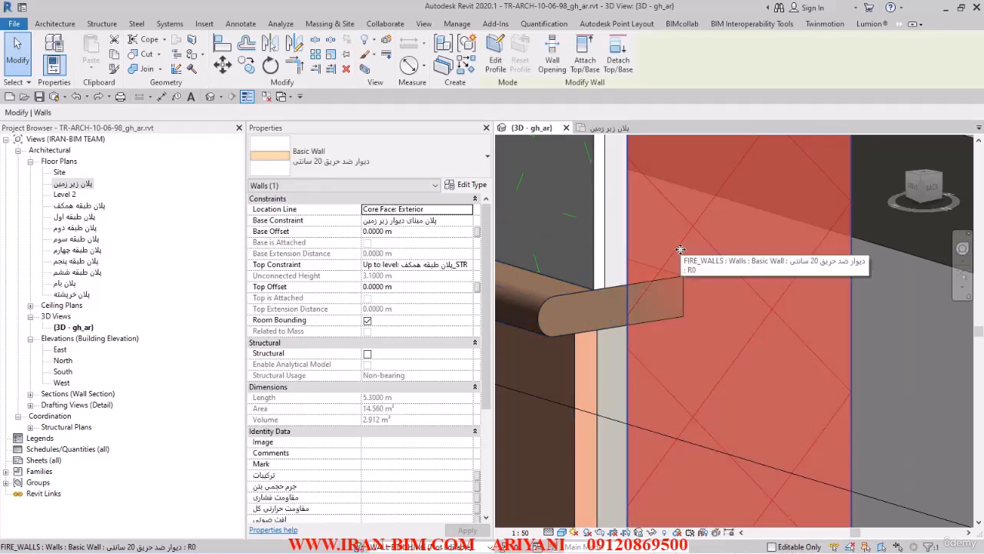
click(607, 247)
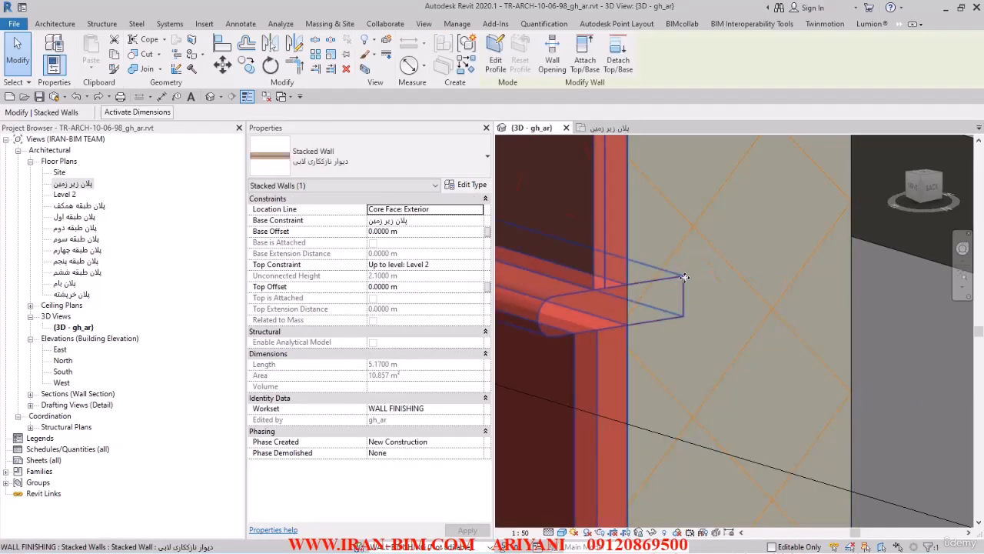
click(665, 219)
key(Escape)
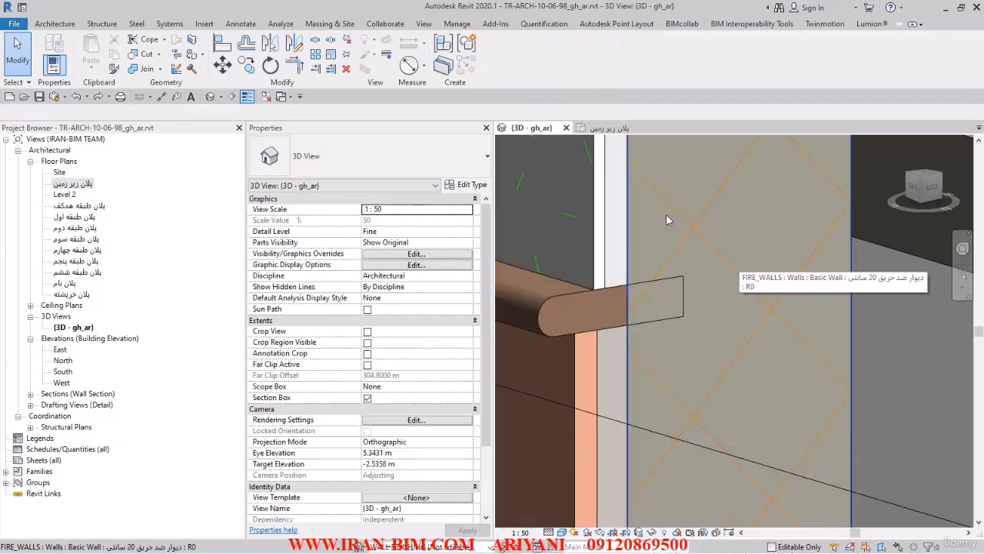
click(144, 71)
click(543, 235)
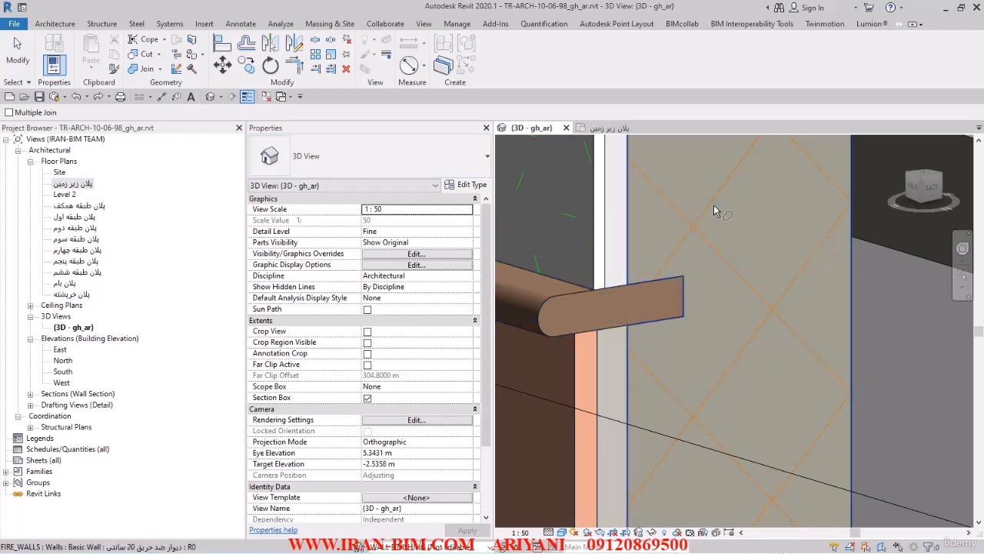
Step: Examine how the wooden rail meets the fire wall from the opposite side and across the whole room
scroll(698, 323, down, 5)
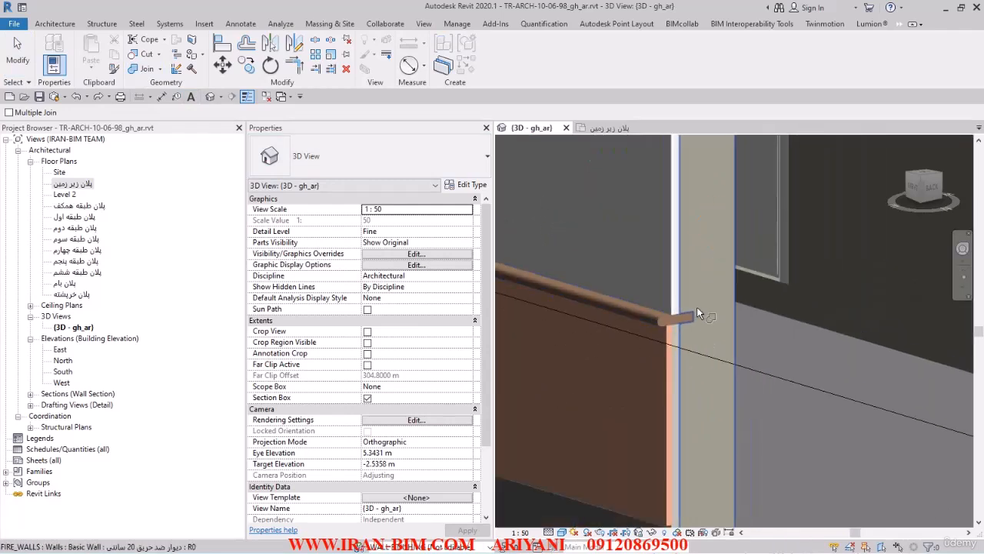
shift+middle_drag(710, 303, 728, 327)
scroll(590, 326, up, 6)
middle_drag(779, 292, 786, 362)
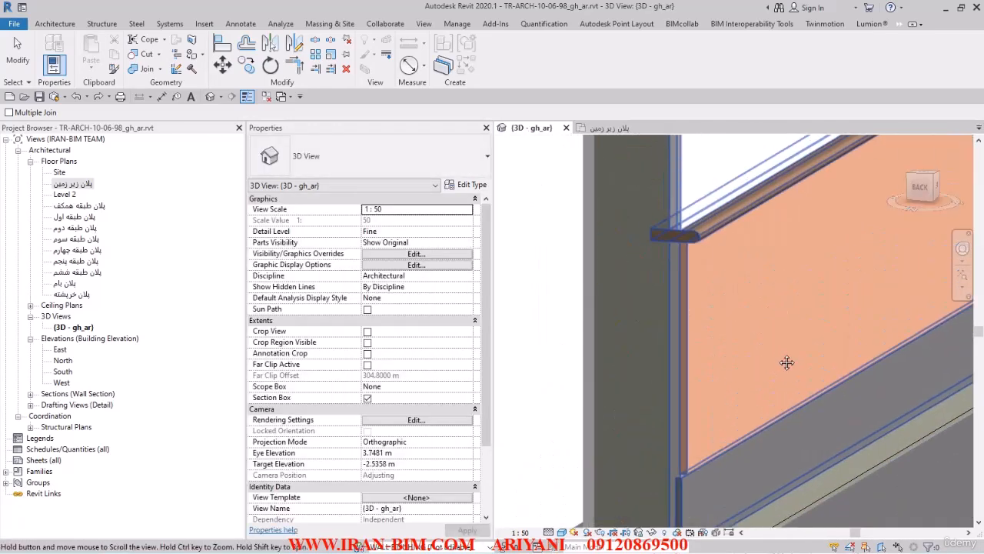
scroll(742, 296, up, 1)
click(712, 258)
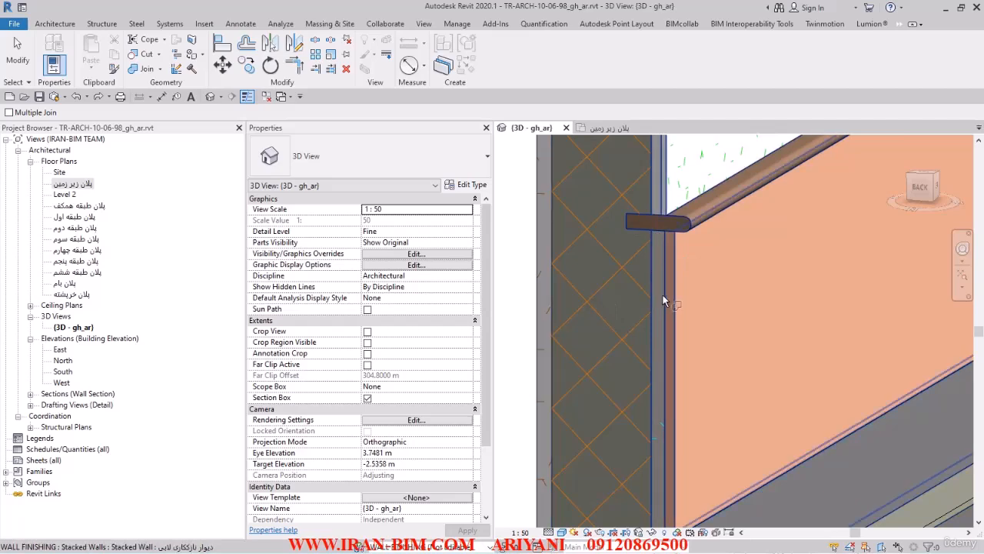
scroll(730, 281, down, 5)
shift+middle_drag(732, 278, 797, 346)
scroll(800, 345, down, 2)
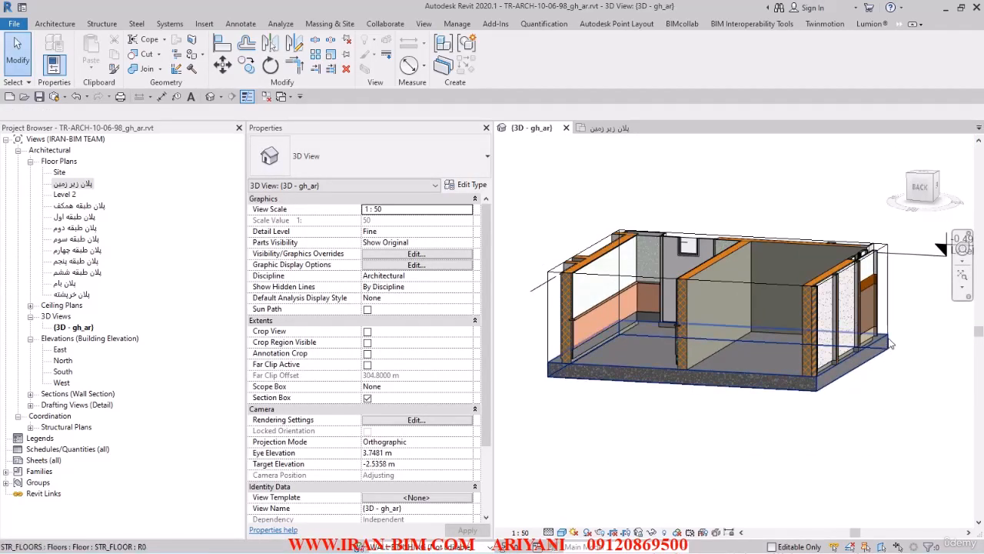
Step: Shrink the 3D view's section box sideways so that only the lobby bay with the fire door remains
click(886, 295)
click(907, 281)
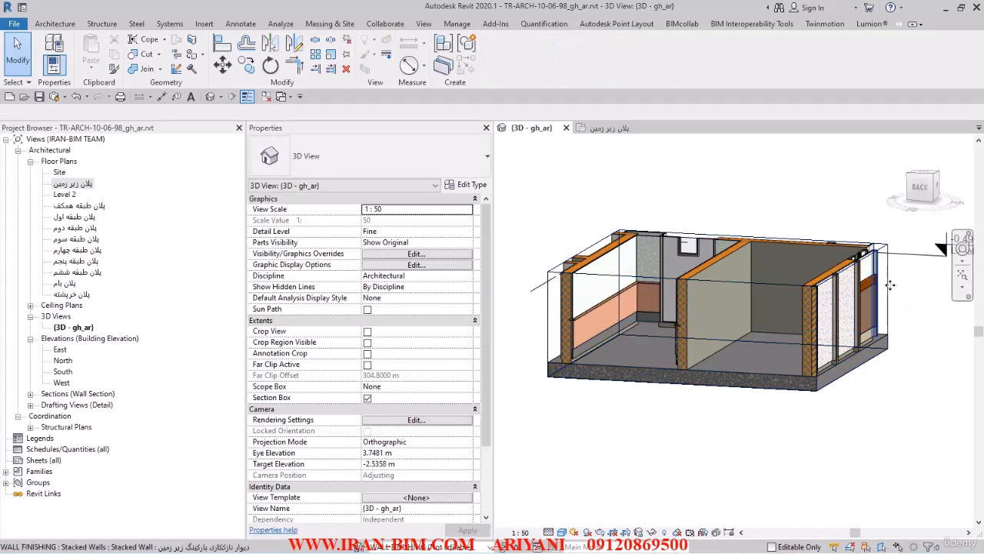
click(890, 286)
click(547, 307)
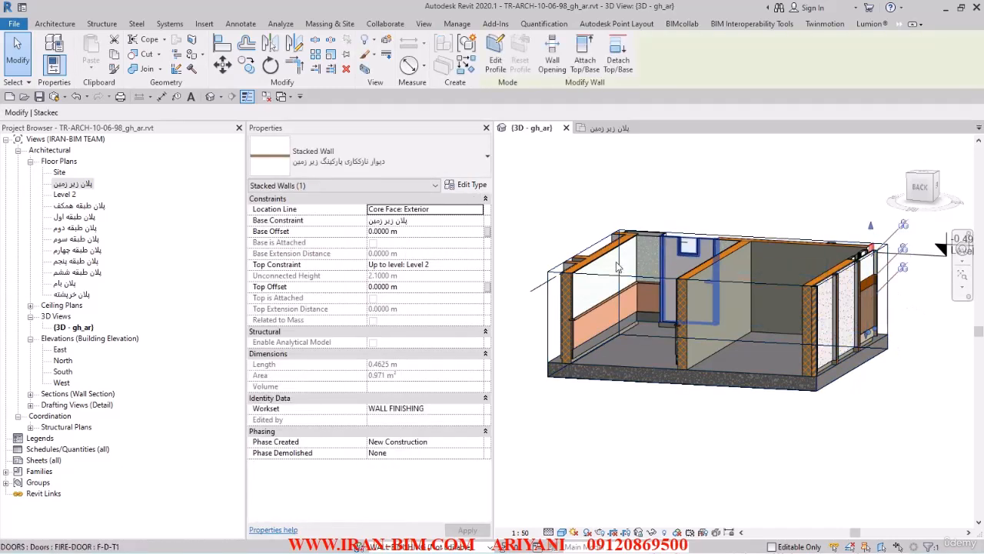
click(547, 308)
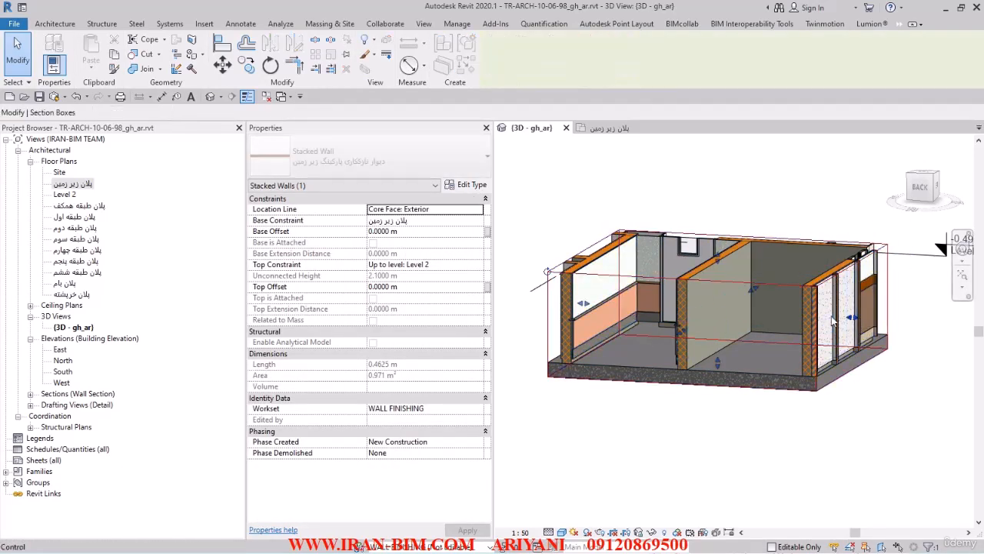
drag(851, 316, 681, 318)
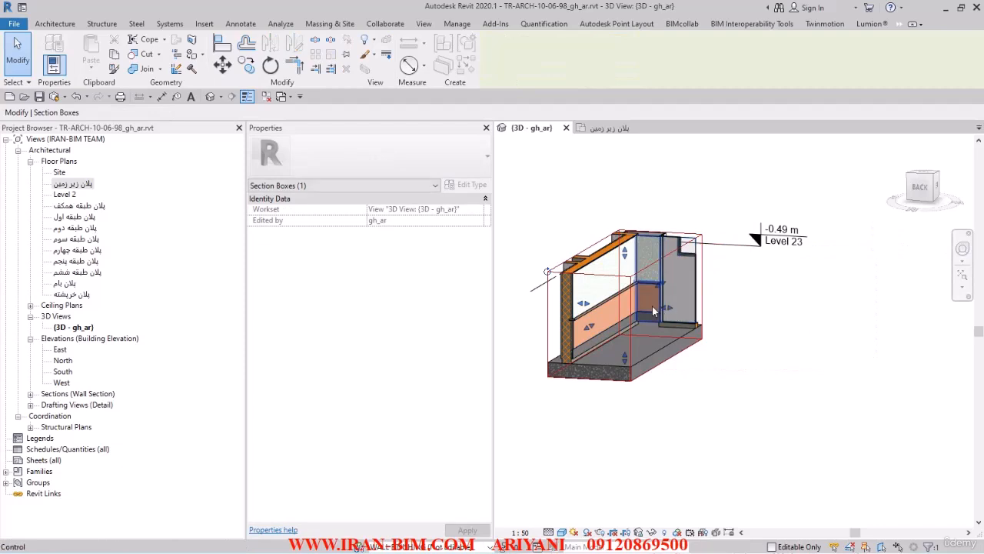
Step: Extend the section box past the front finishing walls and shift its long side face slightly outward
drag(565, 343, 556, 346)
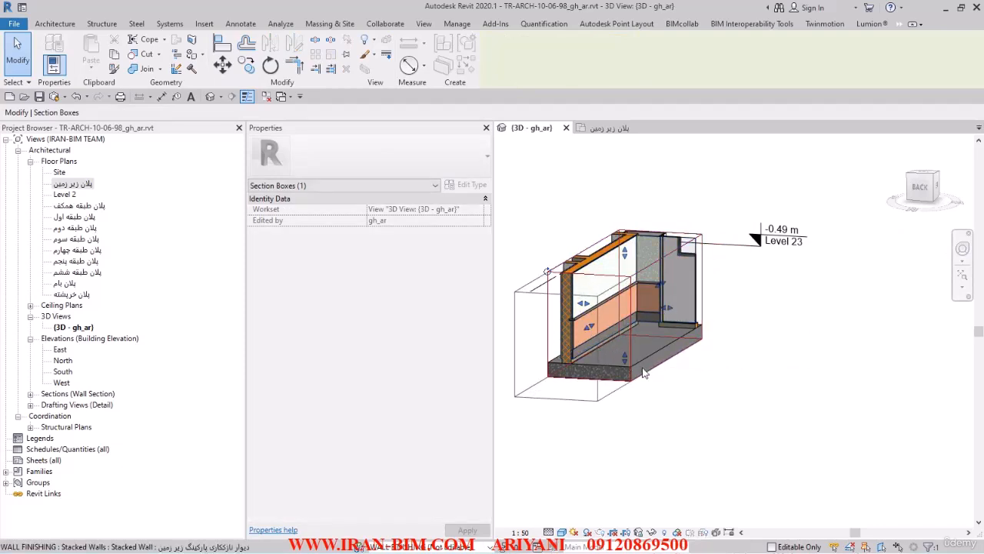
shift+middle_drag(667, 285, 650, 336)
drag(661, 341, 664, 347)
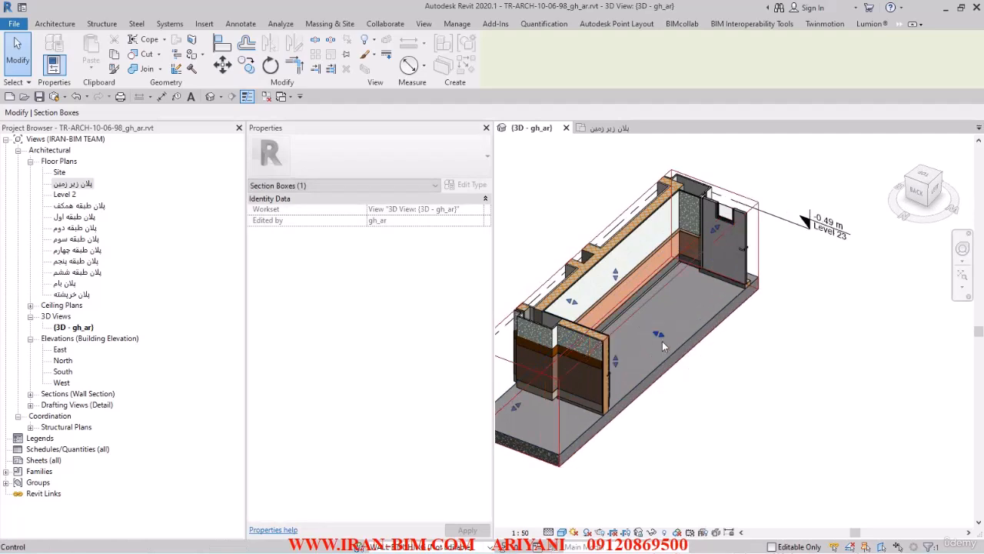
shift+middle_drag(674, 339, 717, 396)
scroll(620, 350, up, 5)
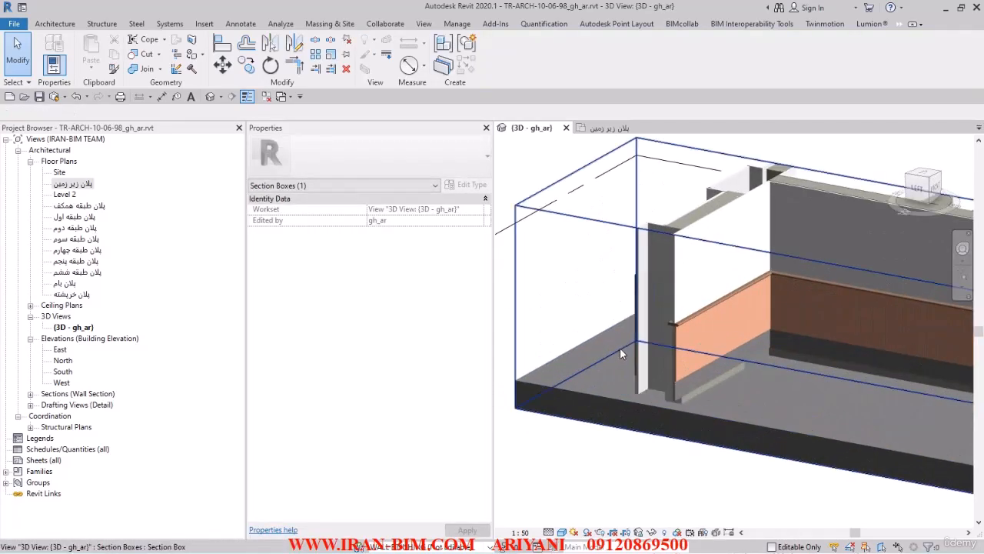
scroll(675, 364, down, 5)
shift+middle_drag(675, 364, 907, 404)
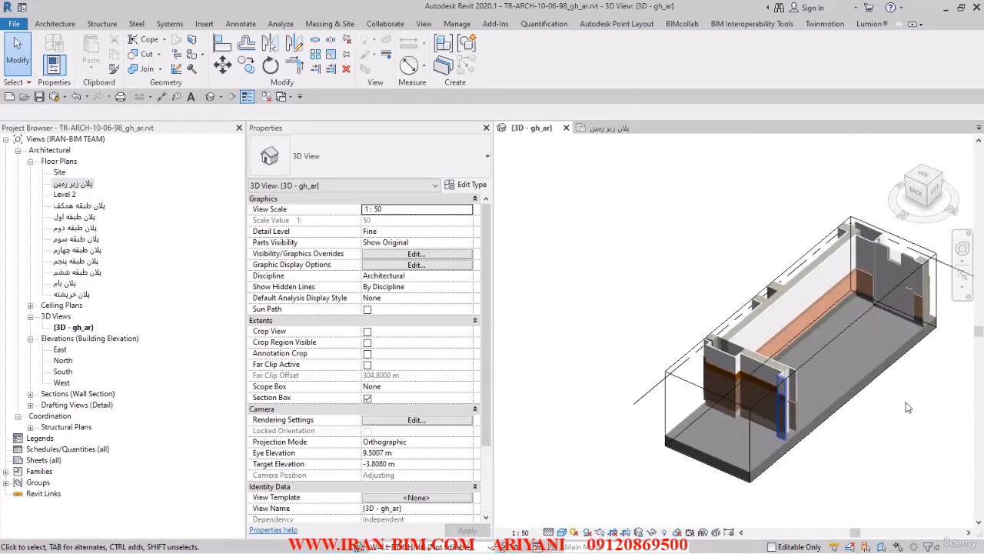
Step: Pull the section box's long side face slightly inward to cut through the fire wall ends
click(931, 291)
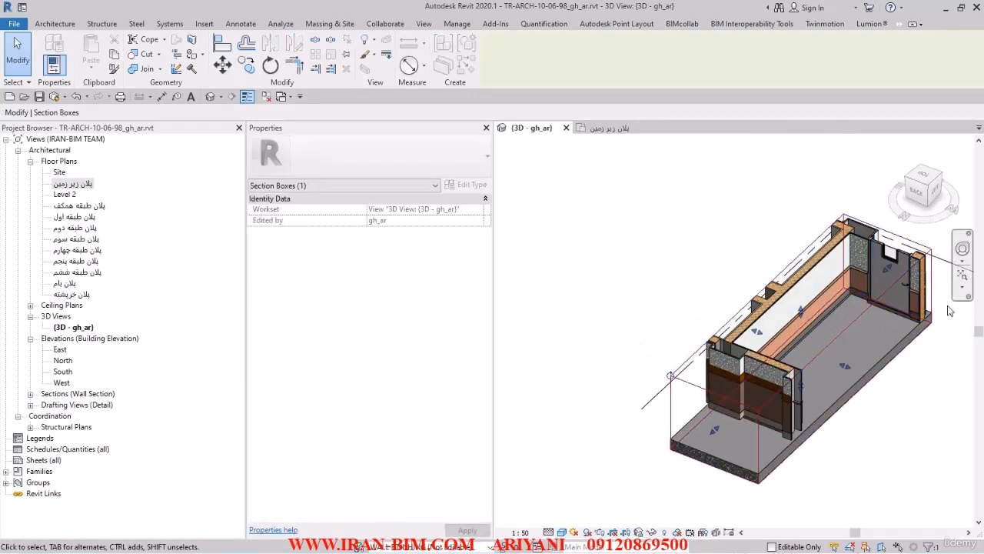
drag(811, 349, 788, 332)
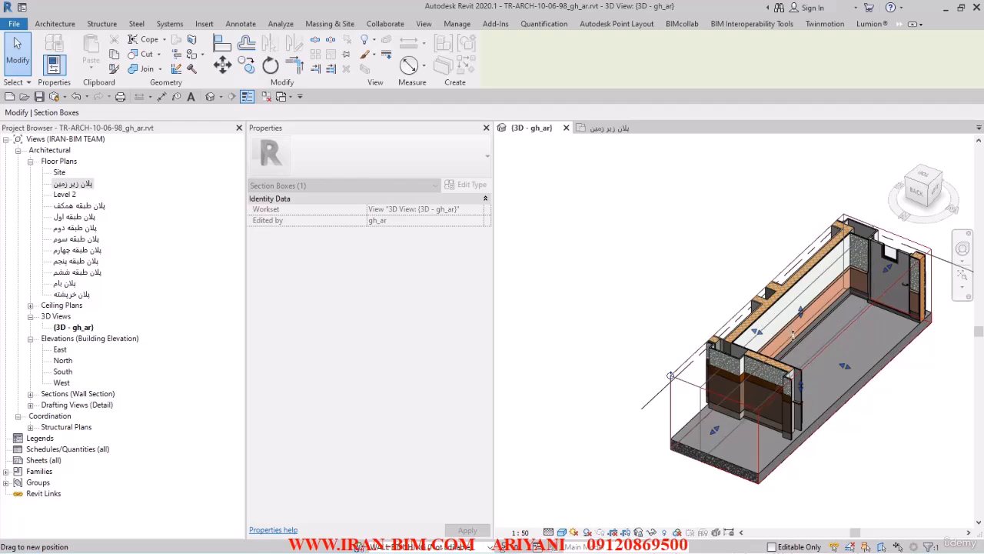
click(910, 448)
Step: Try to switch the join order of the fire wall and the lobby finishing wall beside the door
shift+middle_drag(888, 408, 738, 361)
click(143, 69)
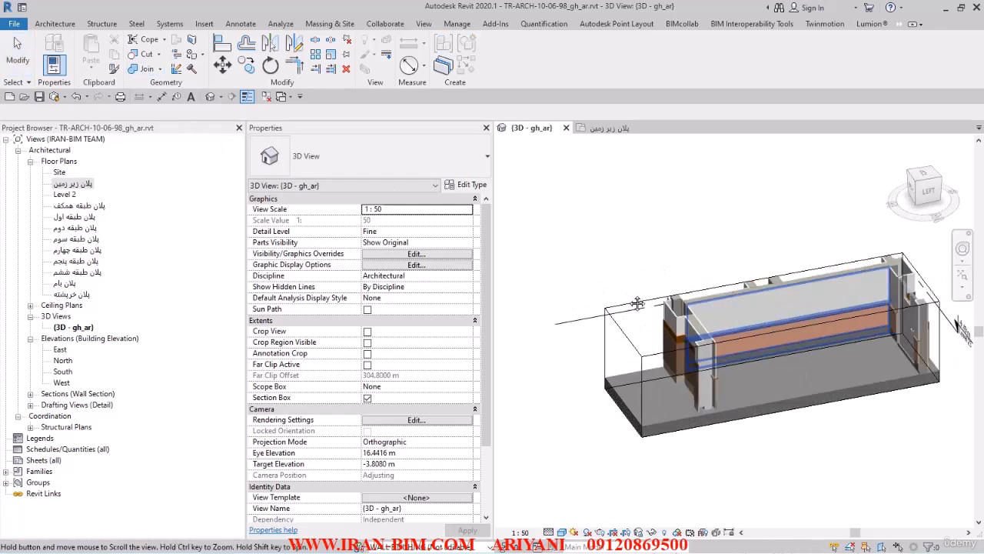
scroll(785, 306, up, 10)
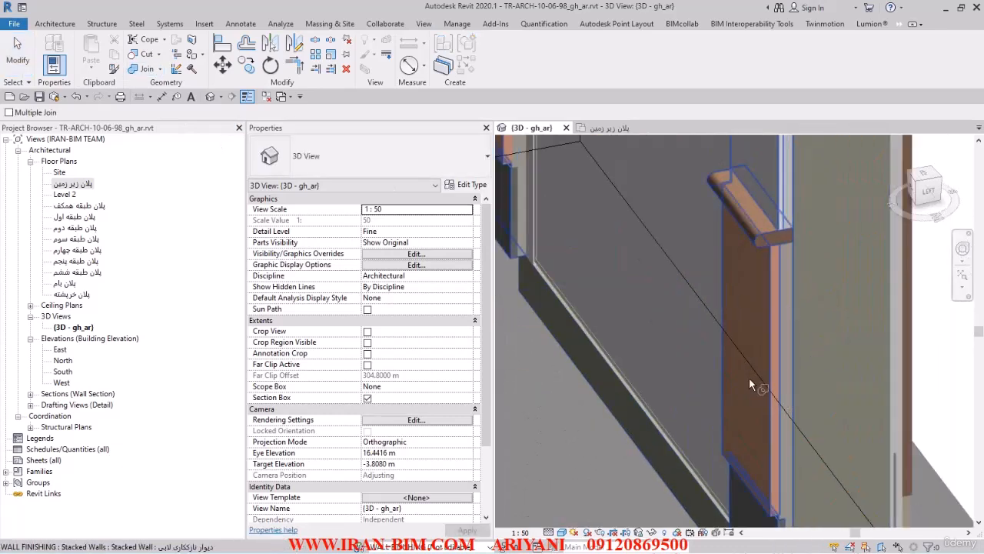
scroll(821, 300, up, 3)
middle_drag(832, 314, 799, 397)
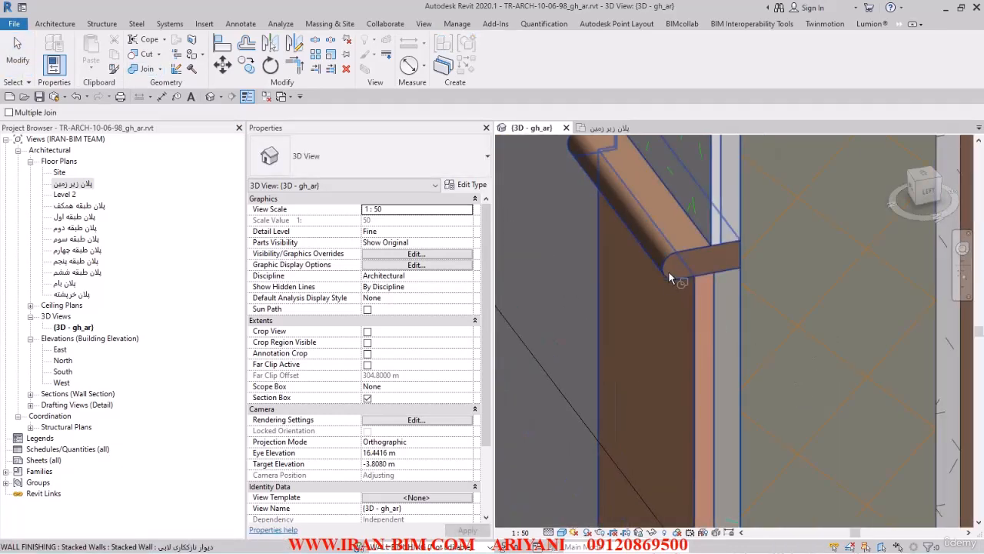
shift+middle_drag(668, 271, 748, 366)
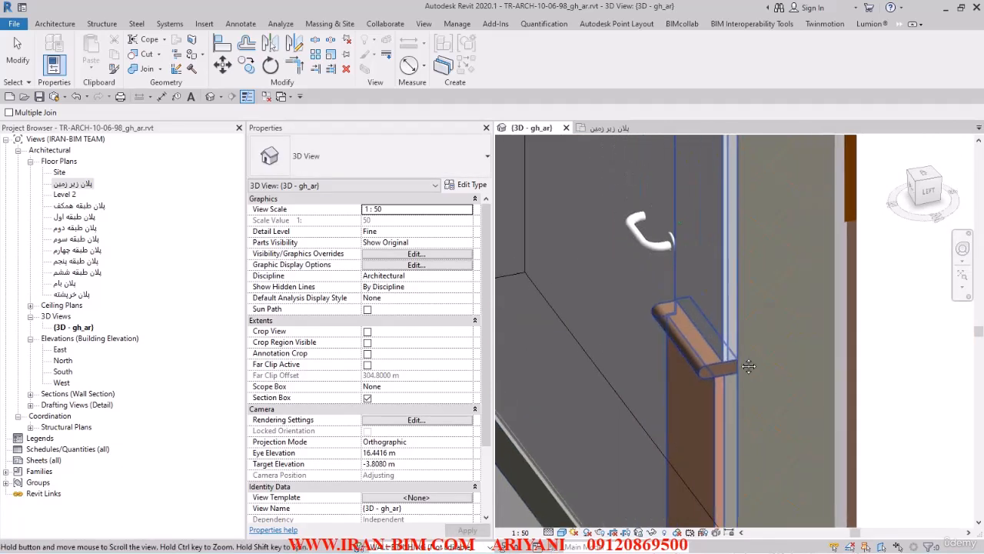
scroll(659, 227, down, 1)
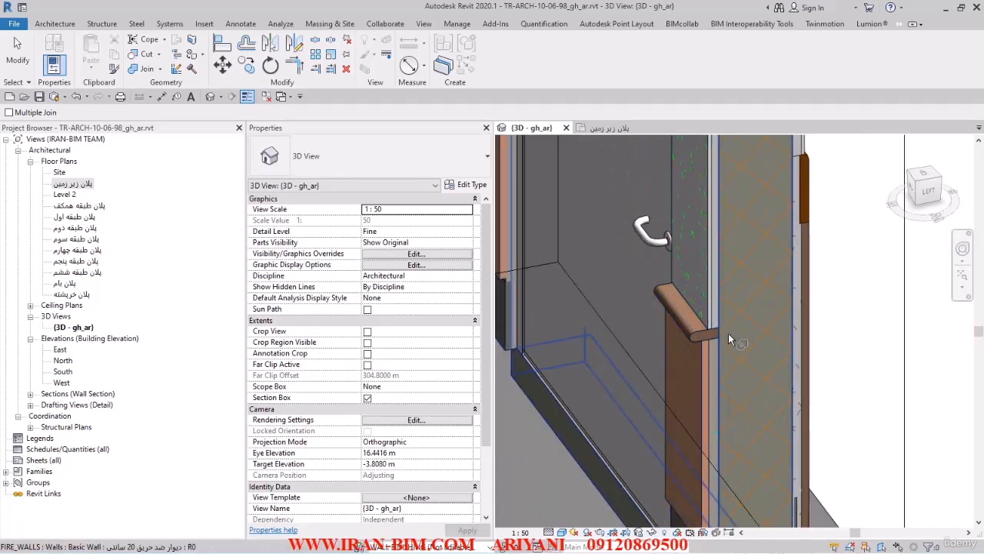
click(161, 69)
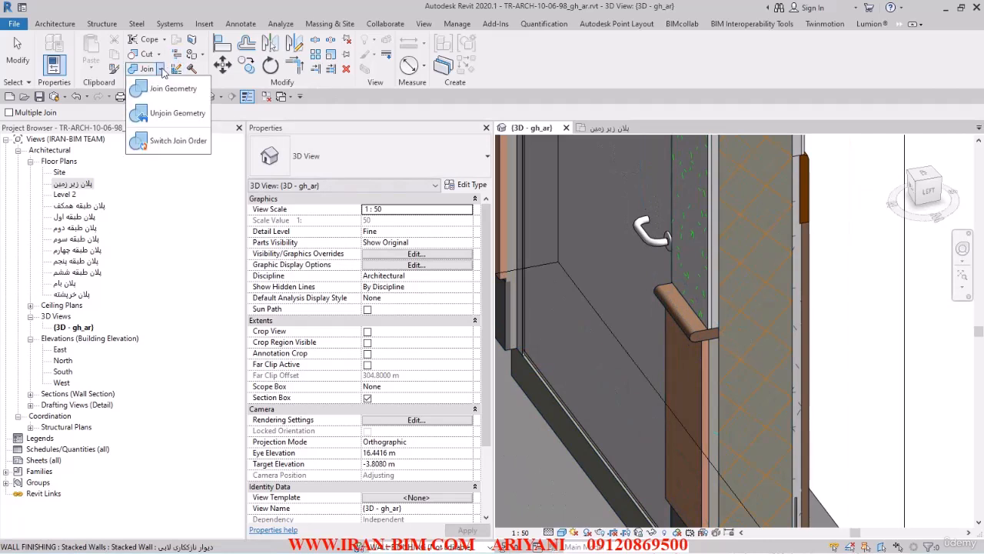
click(179, 141)
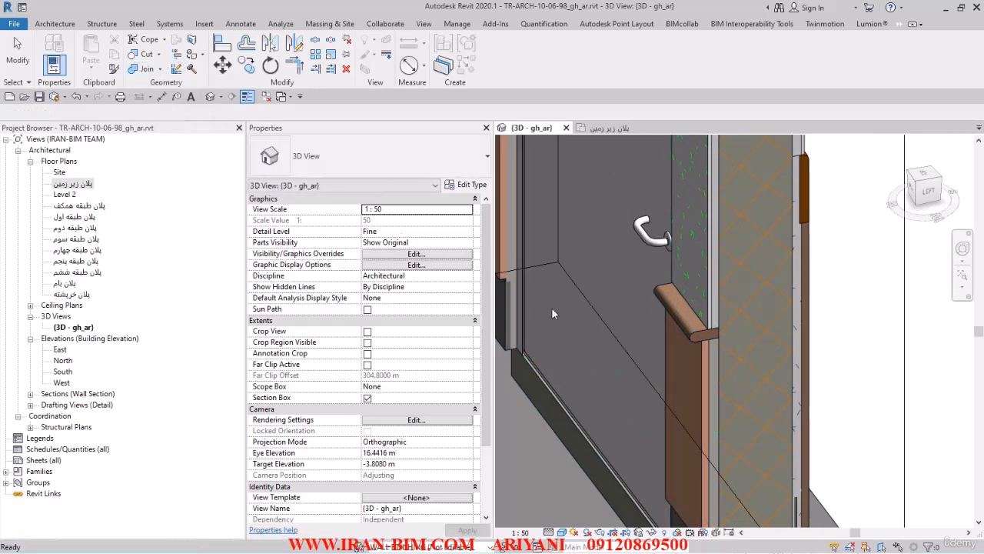
click(740, 343)
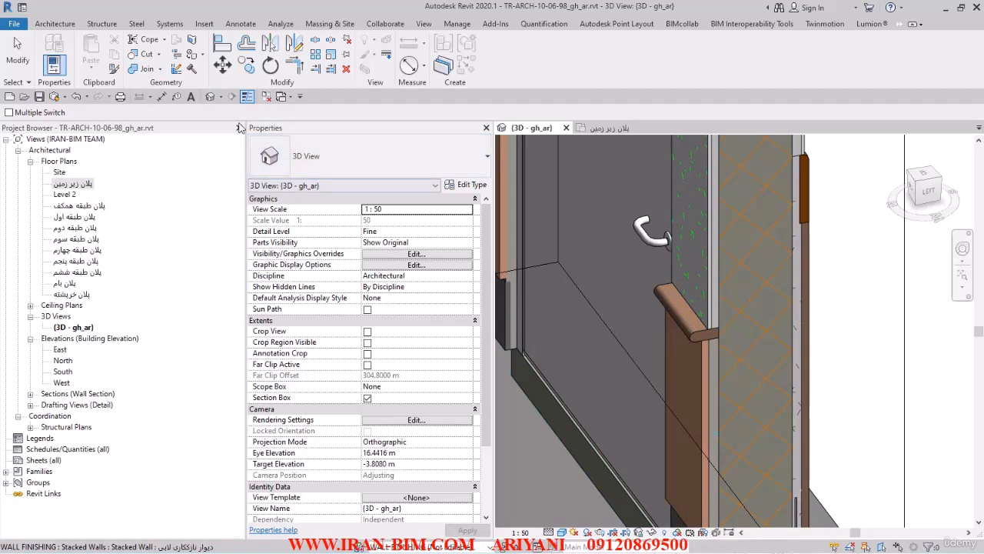
Step: Unjoin the lobby finishing wall from the fire wall at the fire door
click(160, 68)
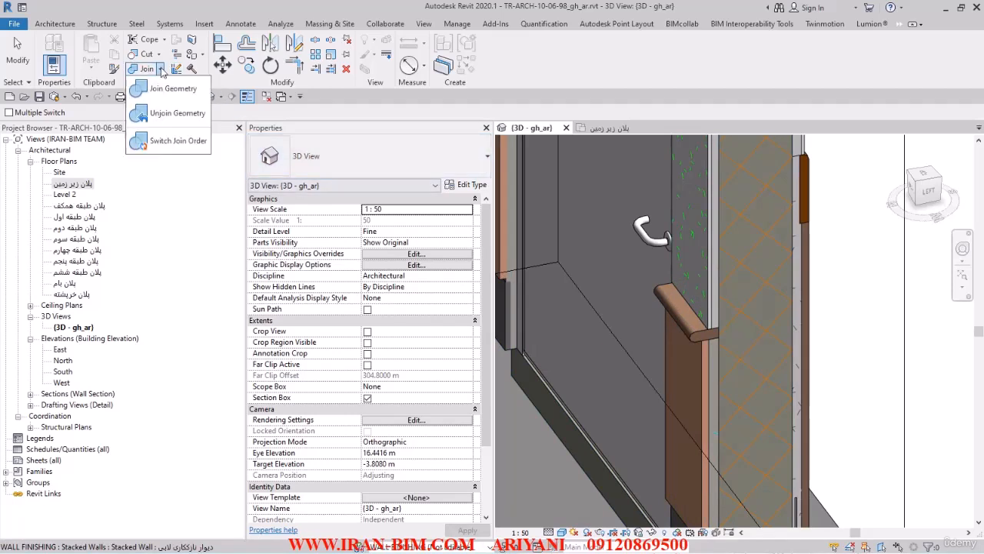
click(175, 123)
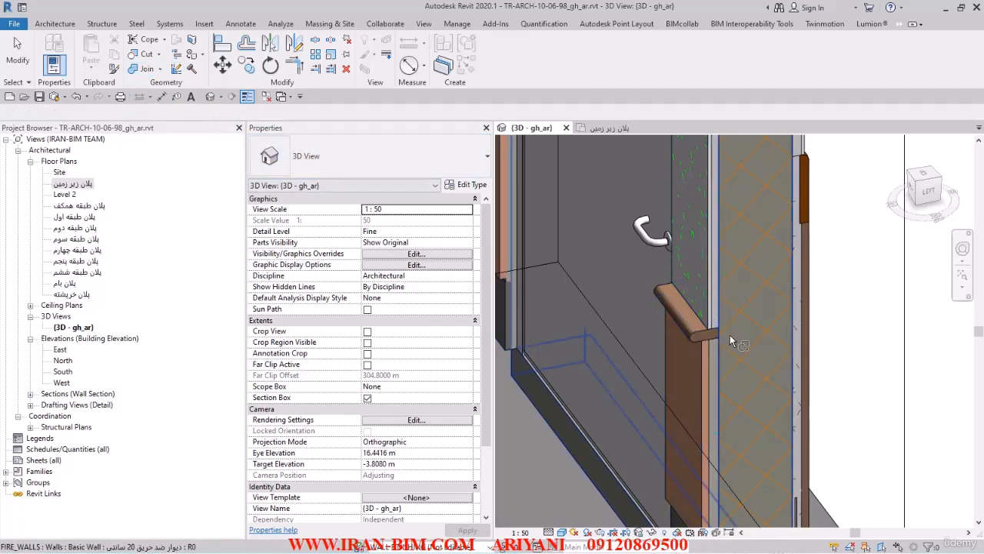
shift+middle_drag(729, 335, 749, 341)
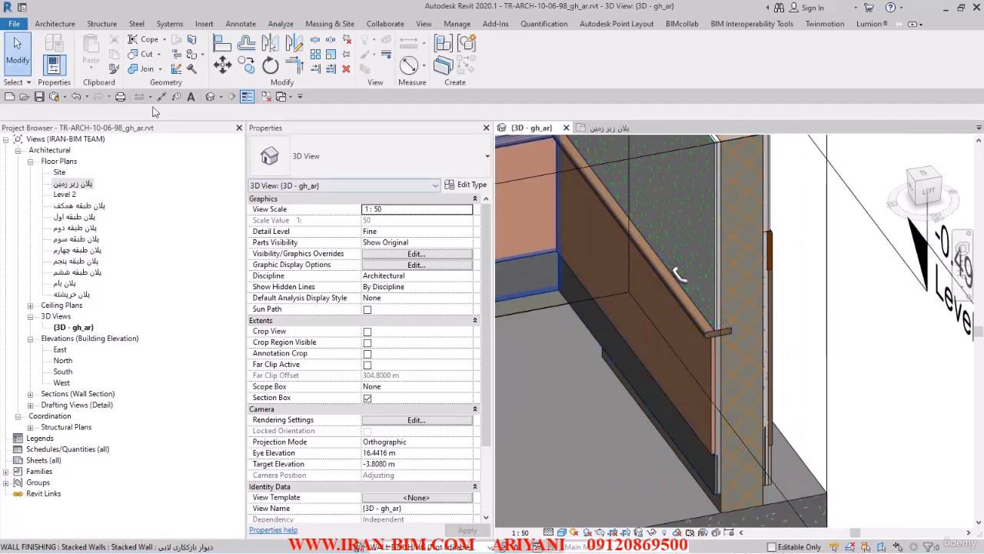
Step: Join the lobby finishing wall to the fire wall again so the door opening cuts through the finish
click(144, 70)
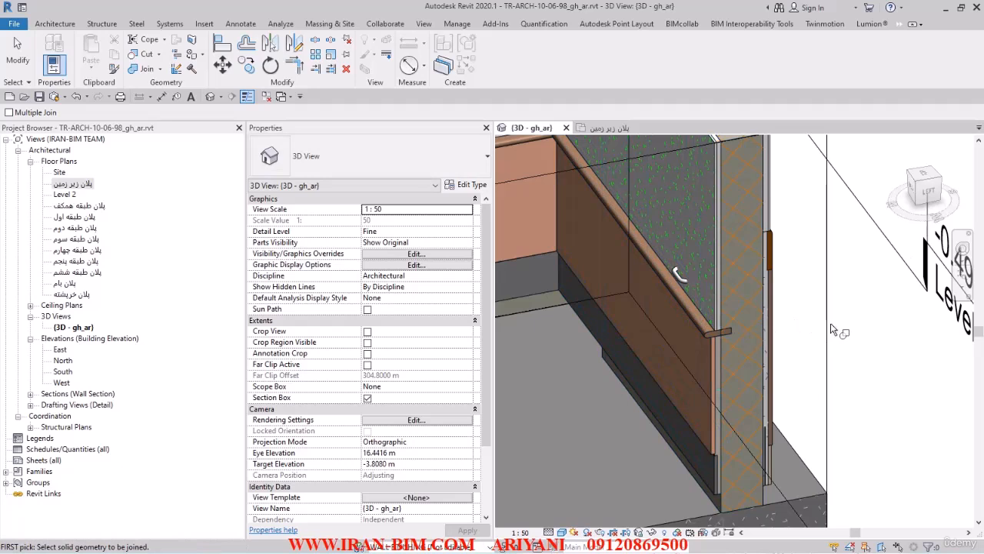
click(700, 261)
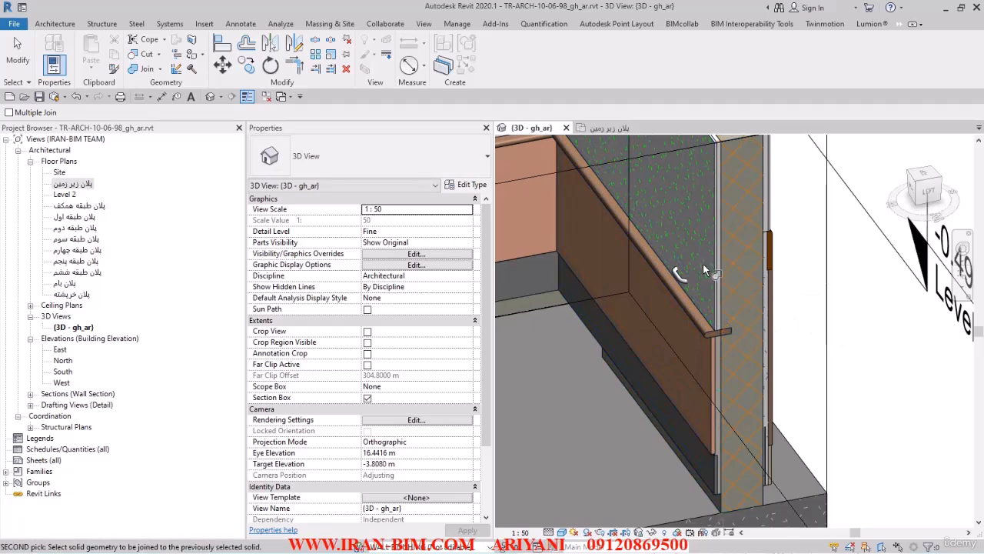
click(746, 390)
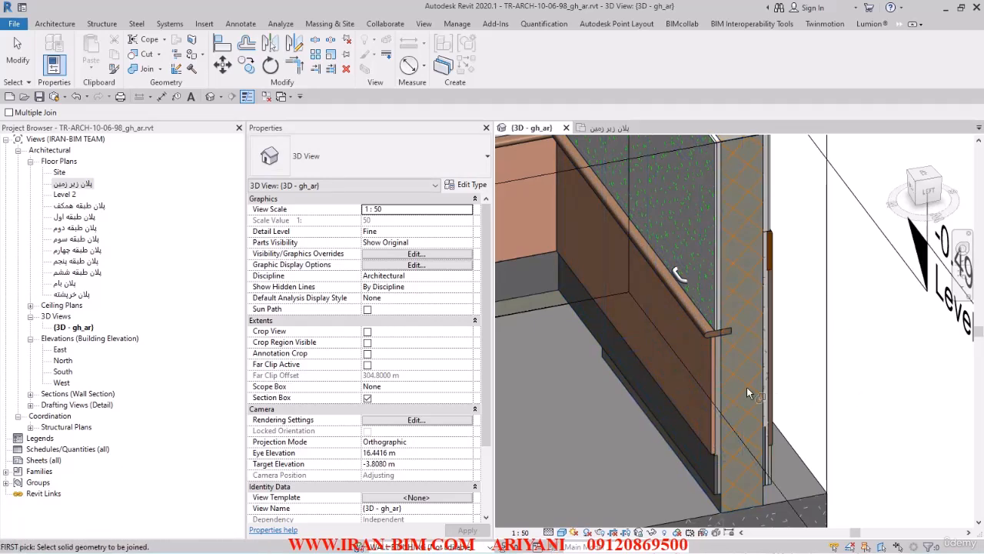
click(706, 380)
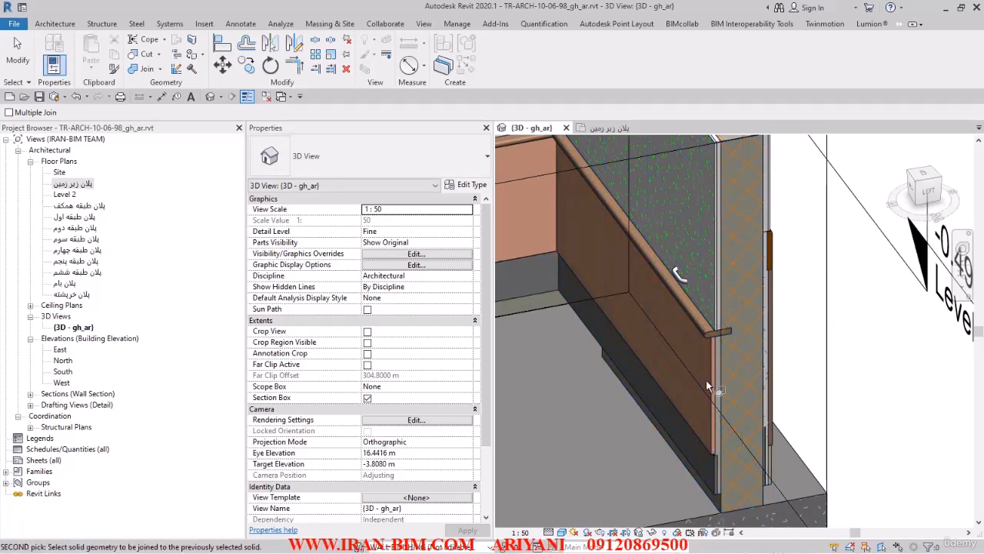
click(744, 458)
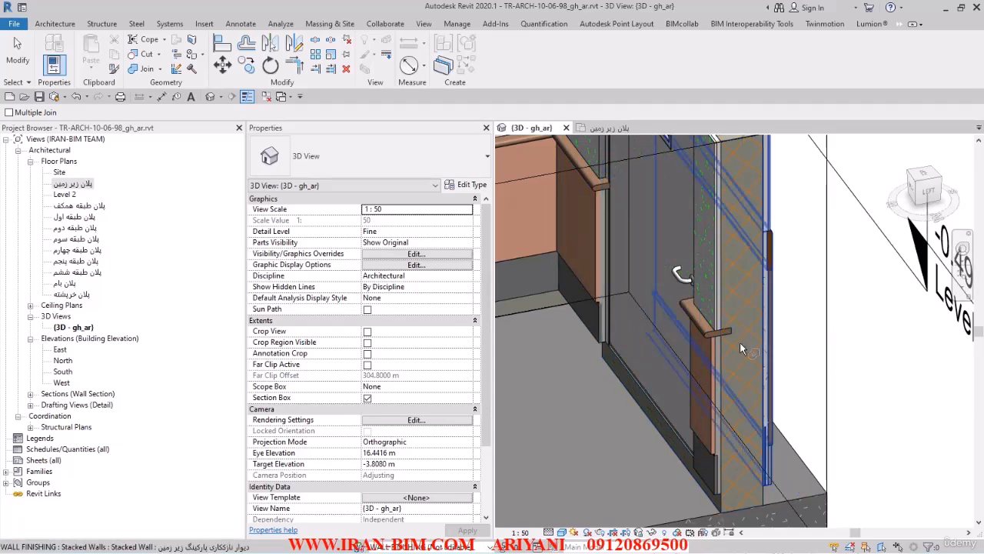
scroll(738, 345, up, 3)
scroll(708, 326, down, 3)
middle_drag(675, 316, 744, 365)
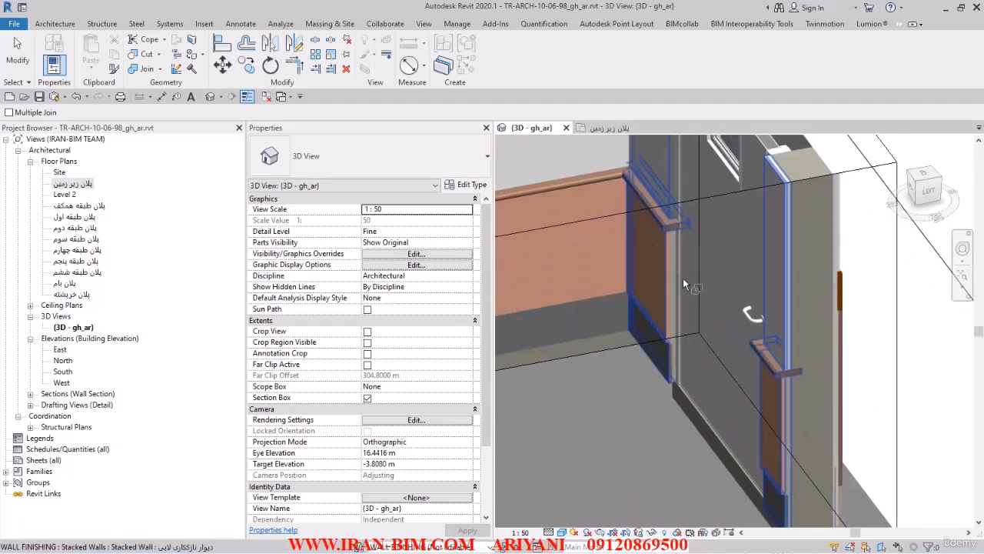
Step: Try to join the fire wall and the lobby finishing wall at the cut end where the rail runs into the fire wall
scroll(684, 282, down, 6)
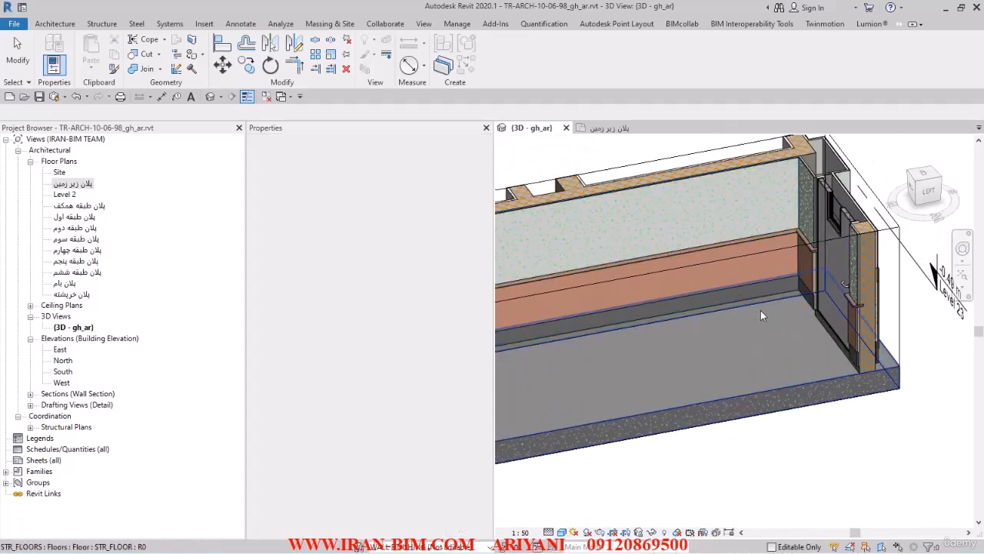
scroll(763, 317, down, 3)
shift+middle_drag(779, 340, 623, 323)
key(Escape)
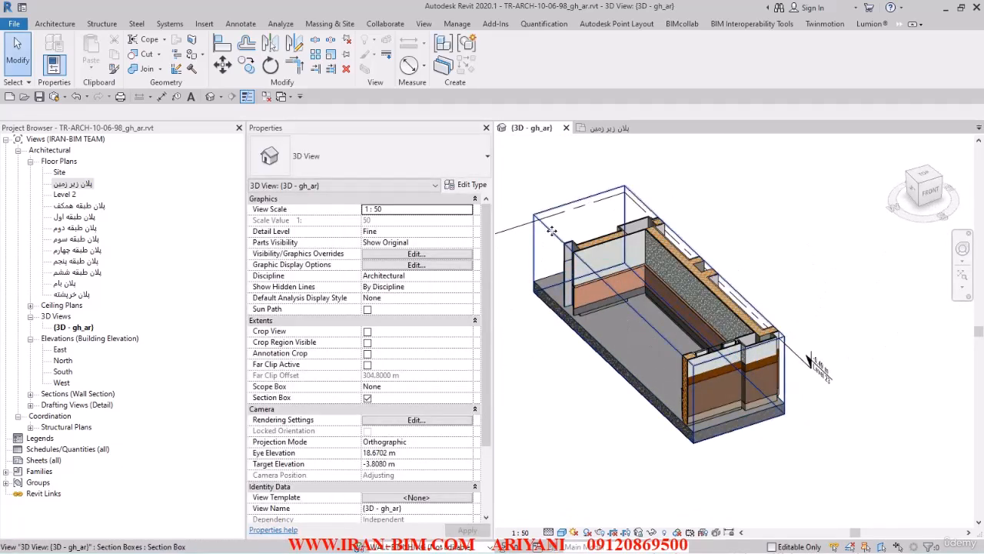
click(552, 230)
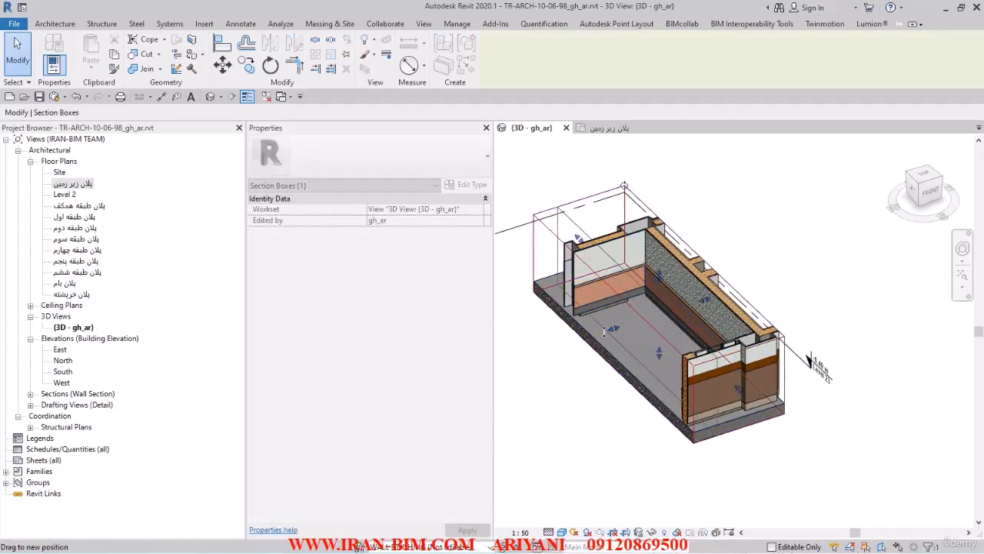
shift+middle_drag(619, 330, 612, 305)
scroll(612, 305, up, 8)
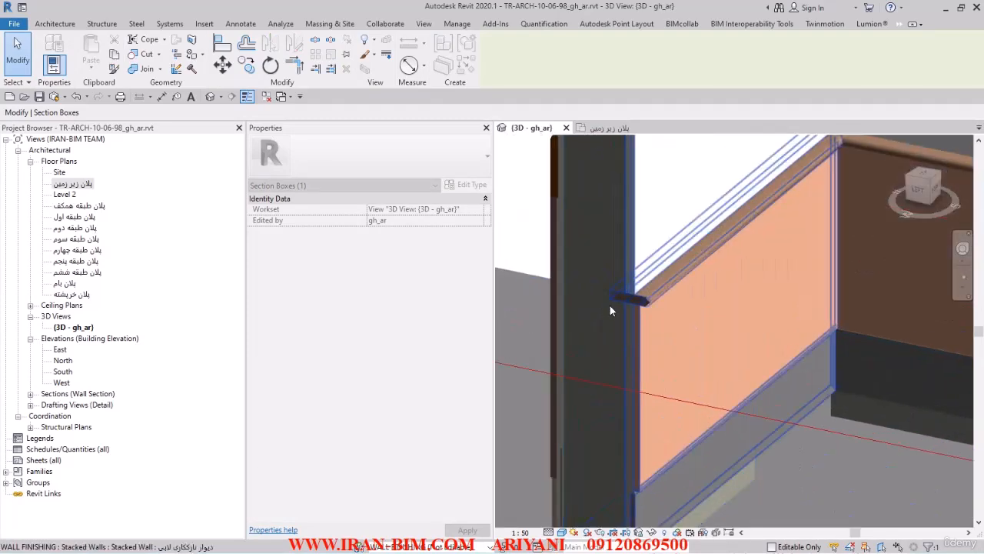
click(138, 69)
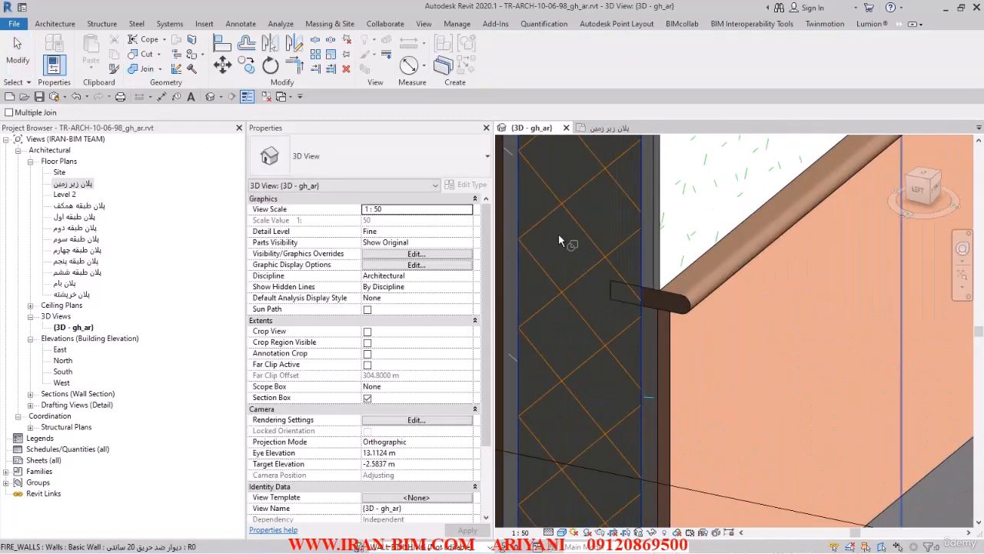
click(555, 233)
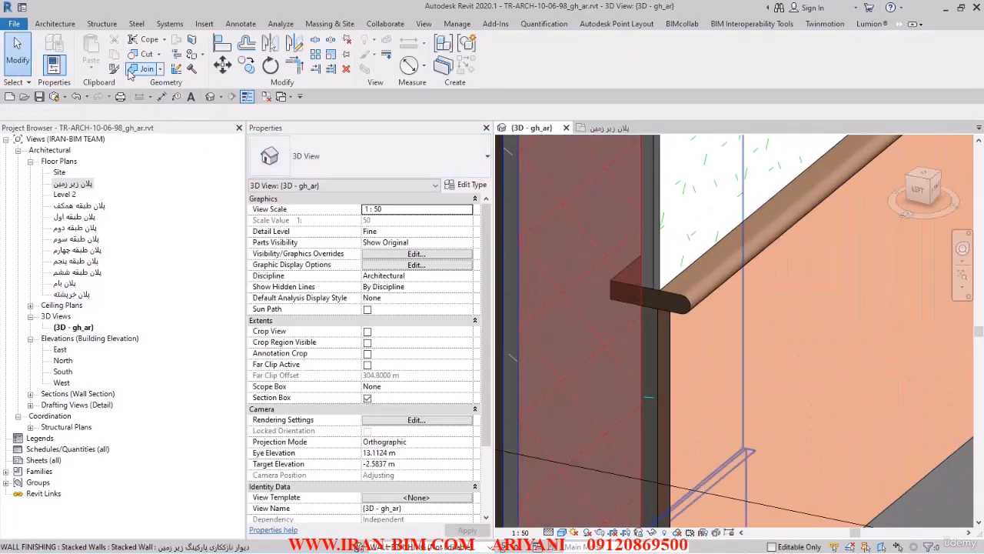
click(650, 222)
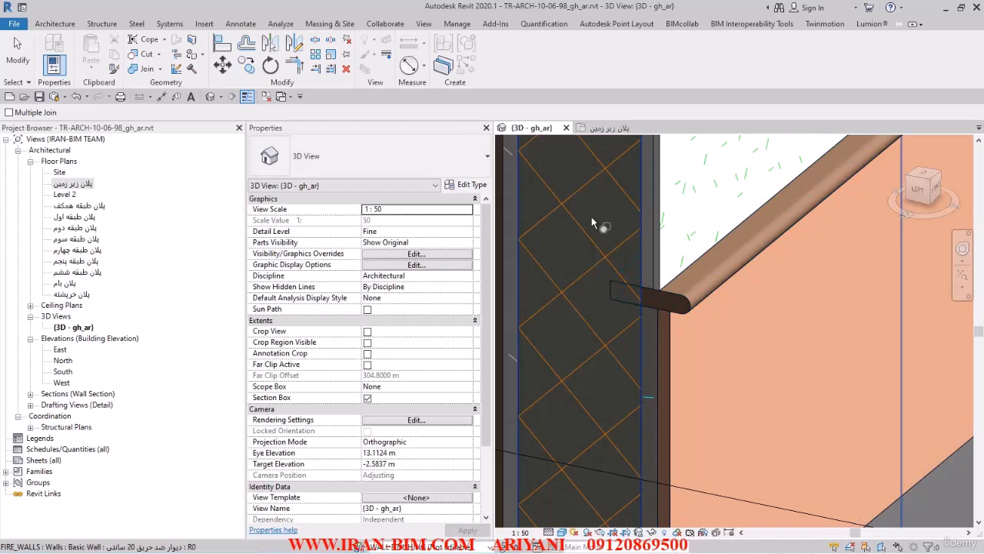
key(Escape)
Step: Draw a vertical Detail View section in the basement plan through the fire wall and finishing wall between the two columns
scroll(595, 244, down, 3)
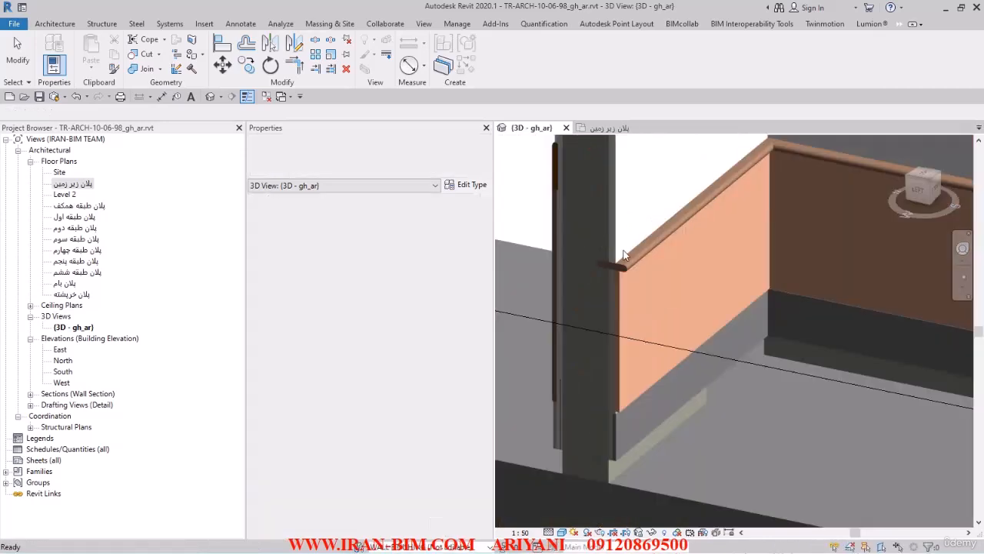
scroll(646, 261, down, 5)
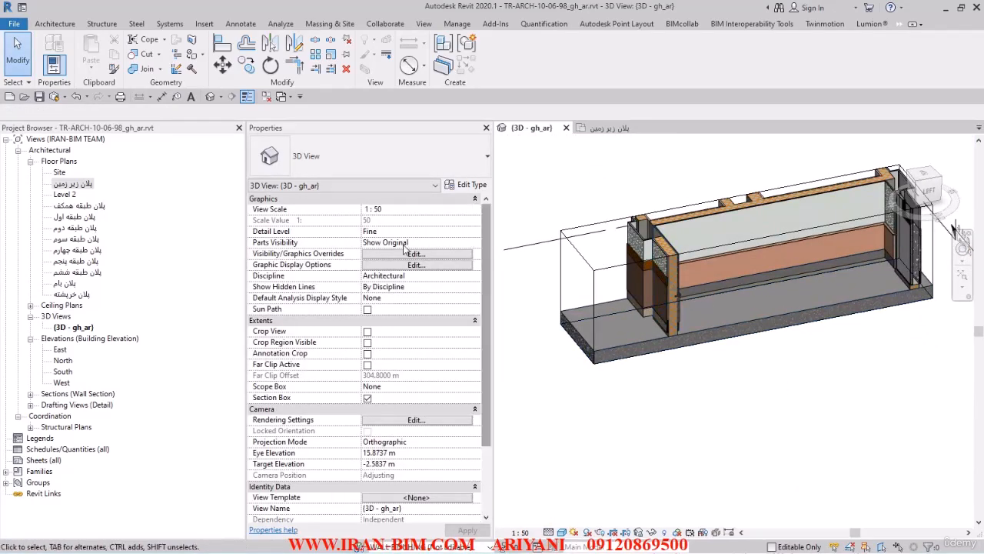
double_click(70, 185)
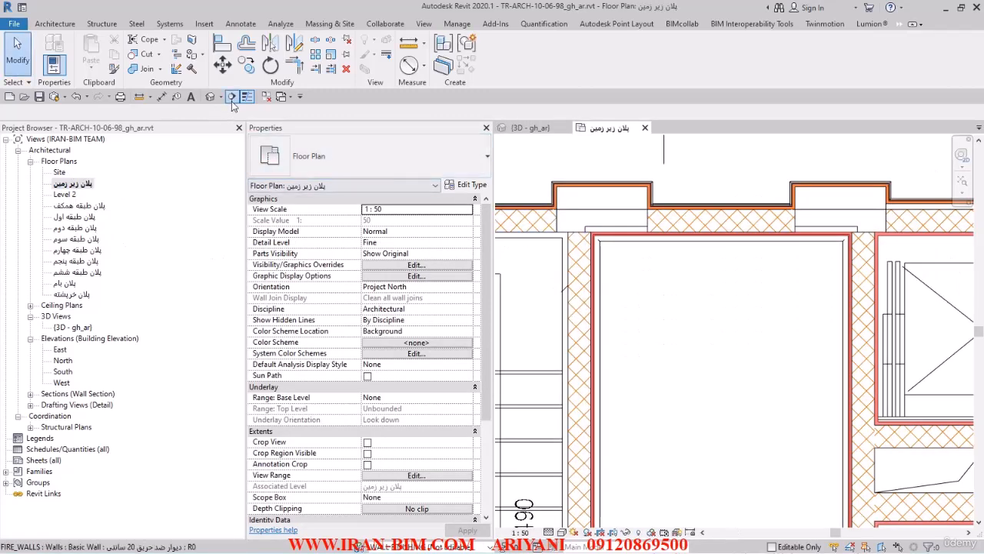
click(231, 99)
click(336, 164)
click(306, 223)
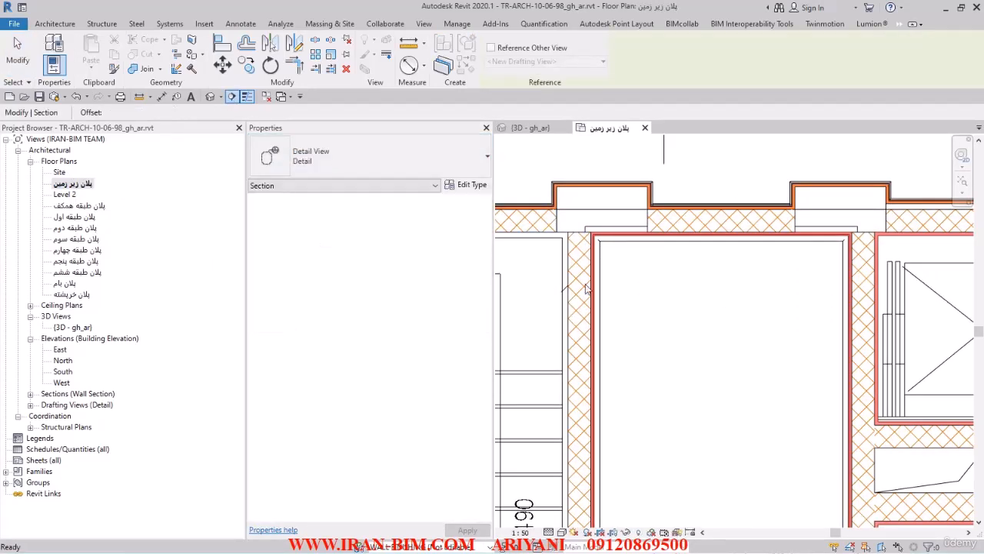
middle_drag(668, 318, 667, 253)
scroll(720, 283, down, 4)
middle_drag(725, 303, 649, 295)
scroll(648, 289, up, 1)
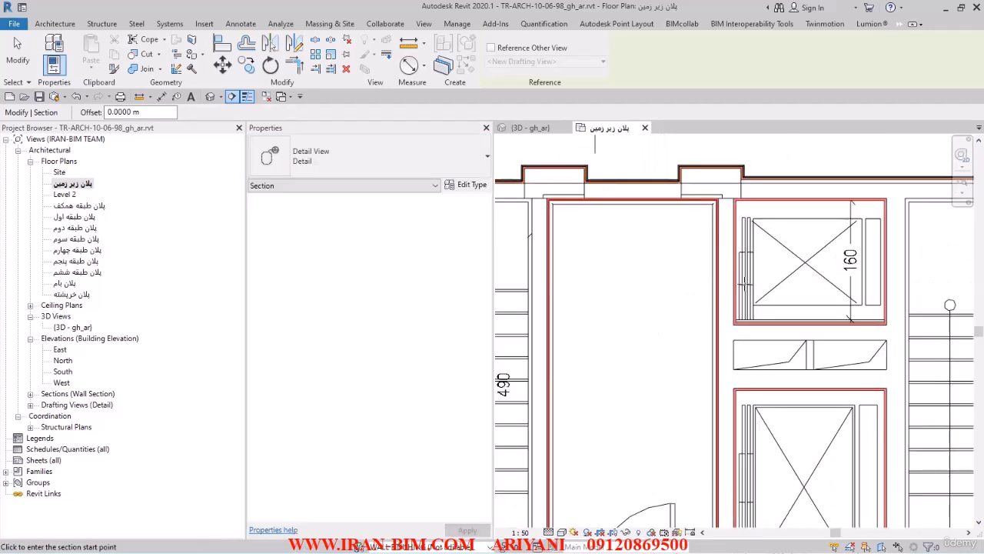
click(616, 157)
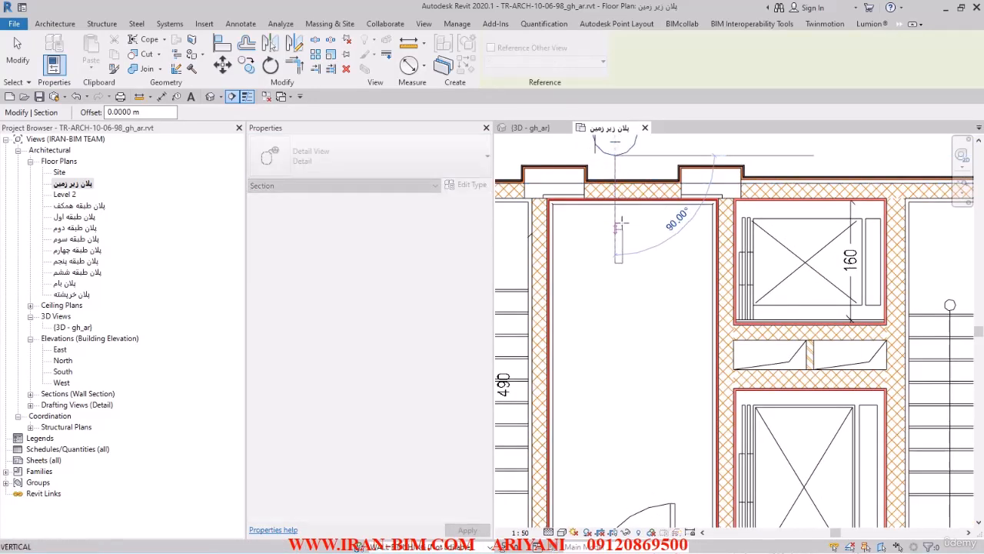
click(616, 228)
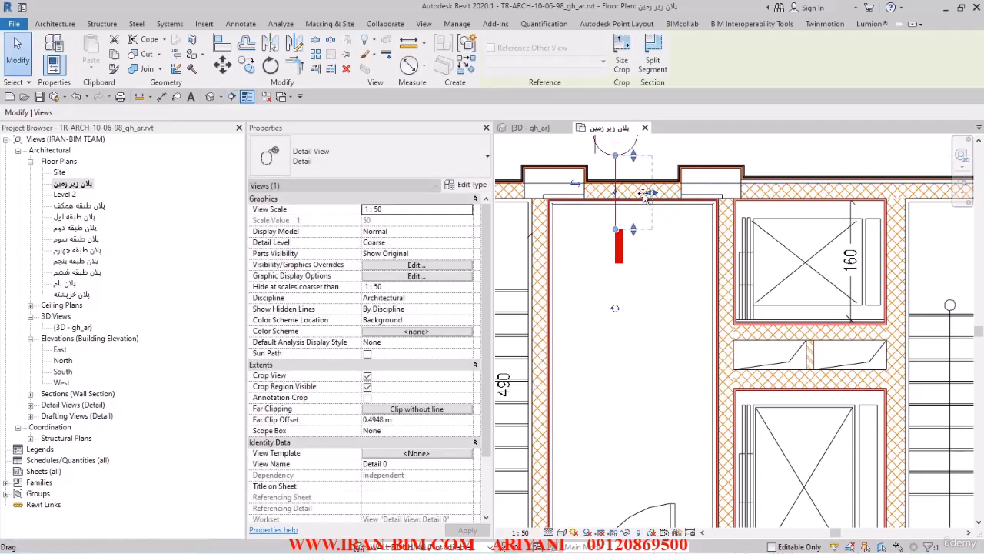
Step: Pull the detail section's depth boundary in to about 0.23 m and open its view
scroll(655, 175, up, 1)
middle_drag(654, 175, 655, 226)
click(654, 223)
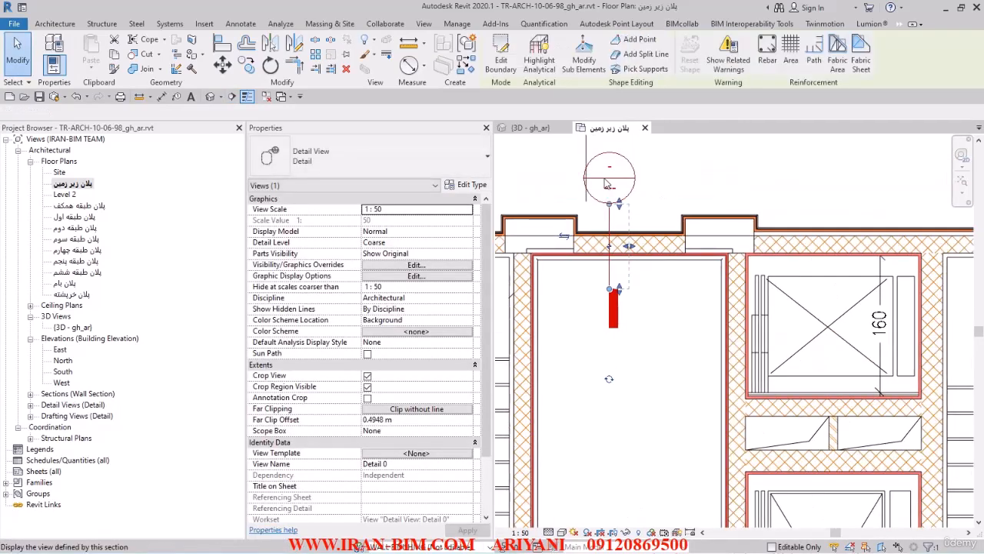
click(15, 48)
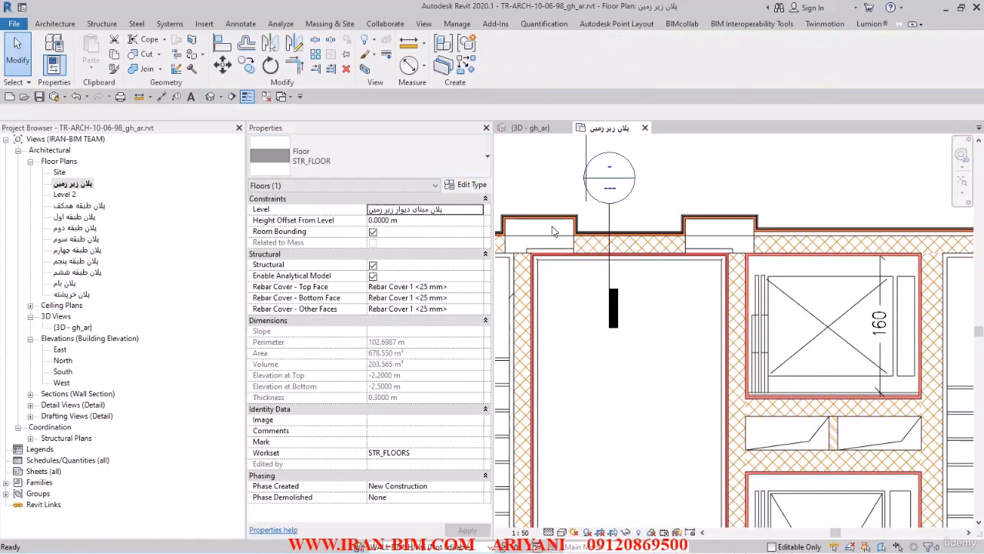
double_click(608, 183)
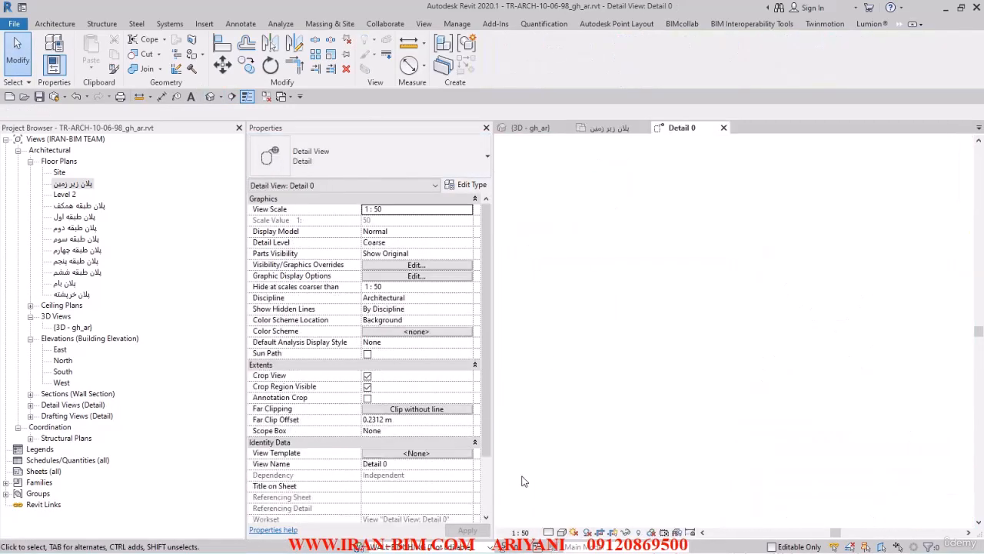
Step: Set the detail view's scale to 1:10 and its detail level to Fine
click(522, 533)
click(537, 396)
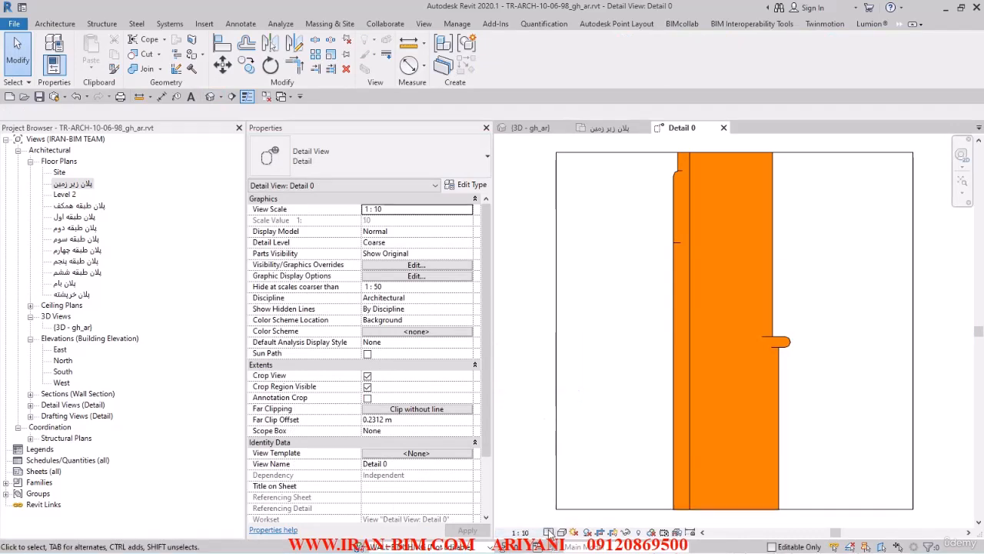
click(556, 509)
click(549, 532)
click(565, 518)
click(620, 397)
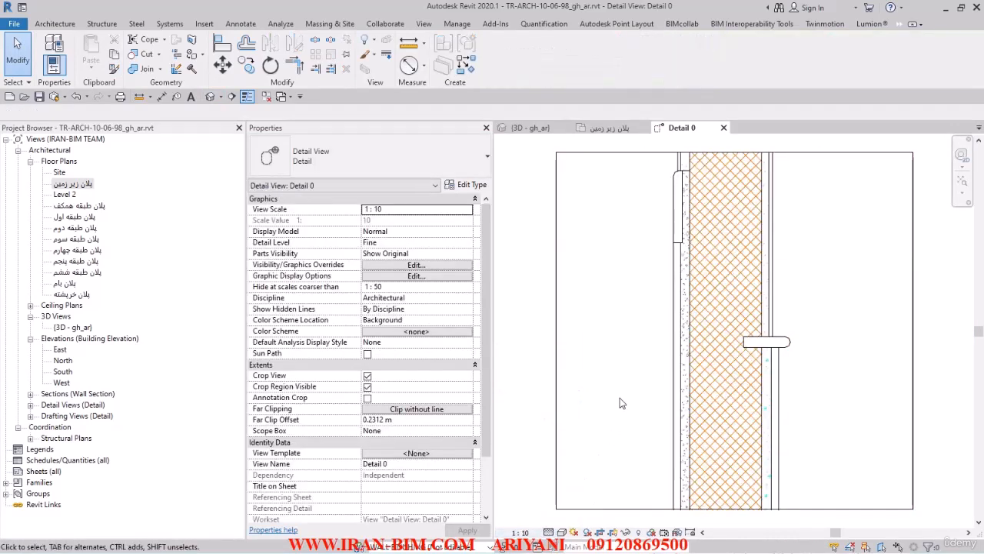
Step: Extend the detail view's crop region down past the basement floor level to include the base of the wall finishes
scroll(614, 343, down, 2)
middle_drag(626, 346, 588, 267)
scroll(739, 352, down, 1)
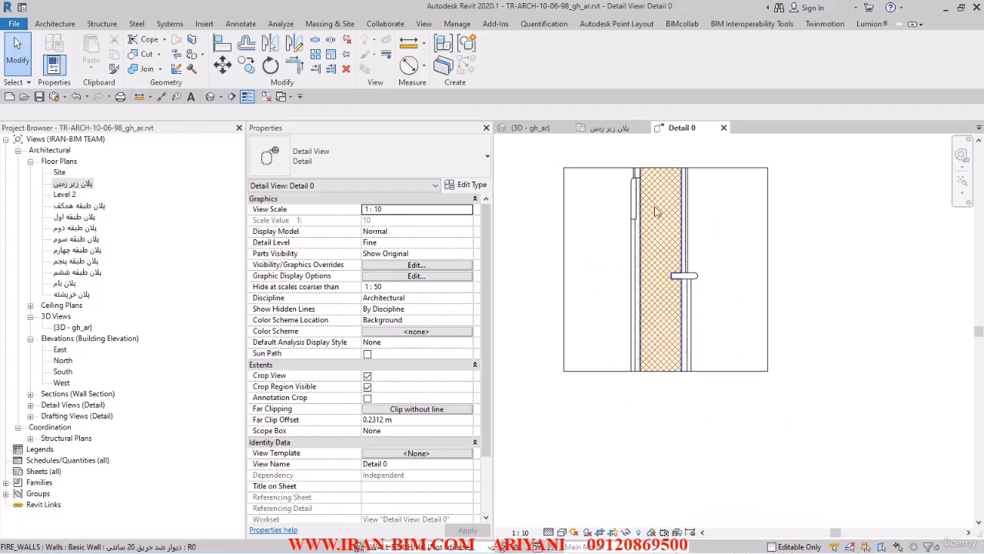
click(724, 371)
middle_drag(730, 371, 772, 298)
drag(716, 403, 717, 404)
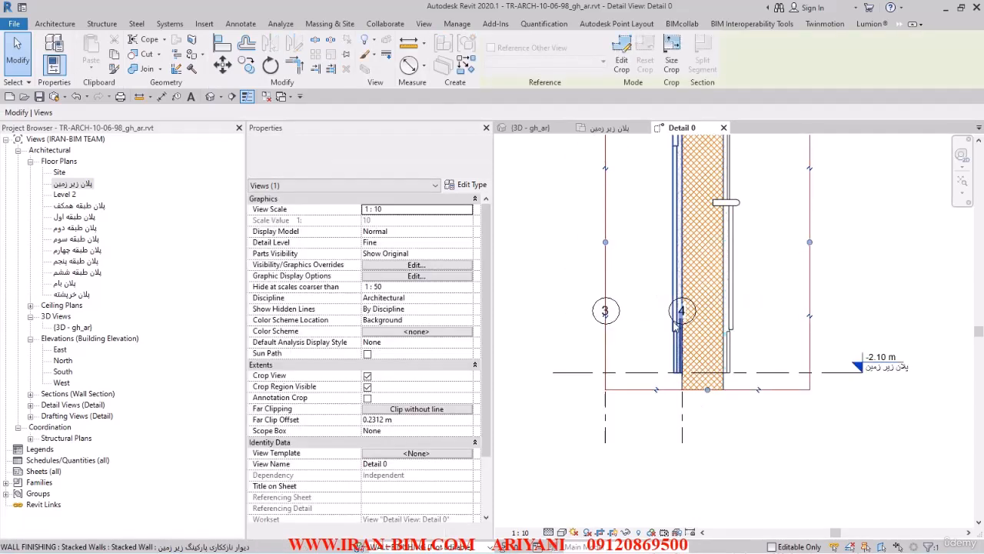
scroll(675, 312, down, 1)
middle_drag(723, 354, 701, 443)
click(744, 315)
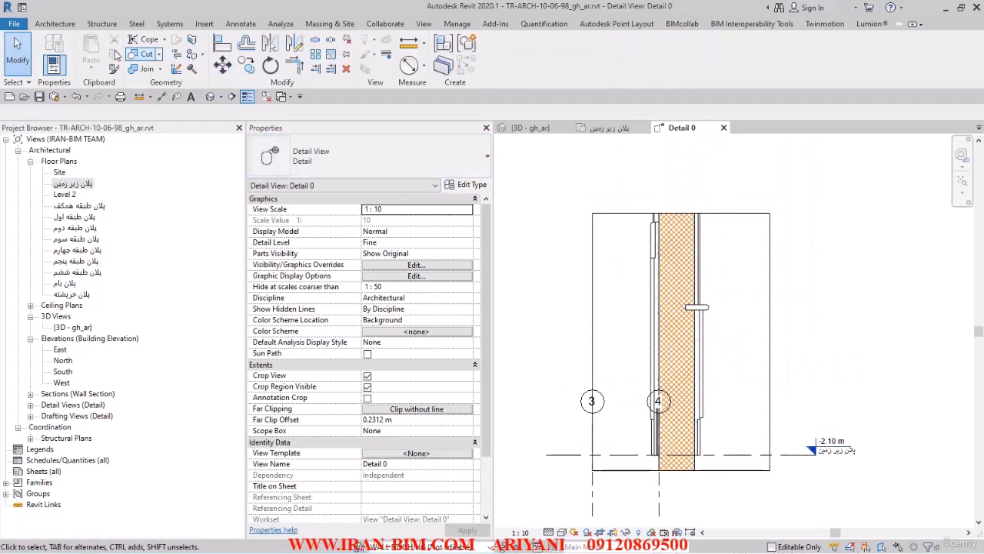
Step: Preview material keynotes on the fire wall and finishing layers with the Keynote Text tag type, without placing any
click(58, 25)
click(240, 24)
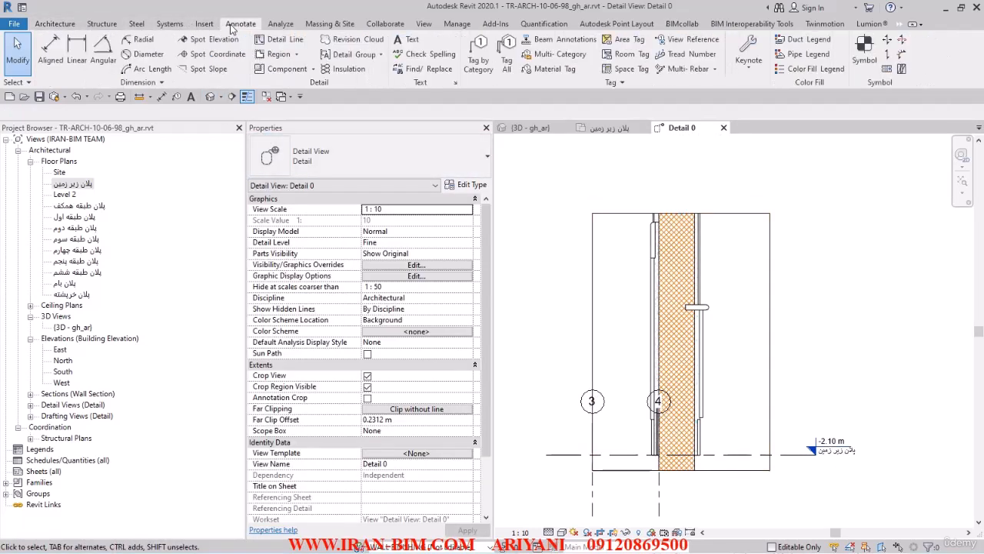
click(739, 70)
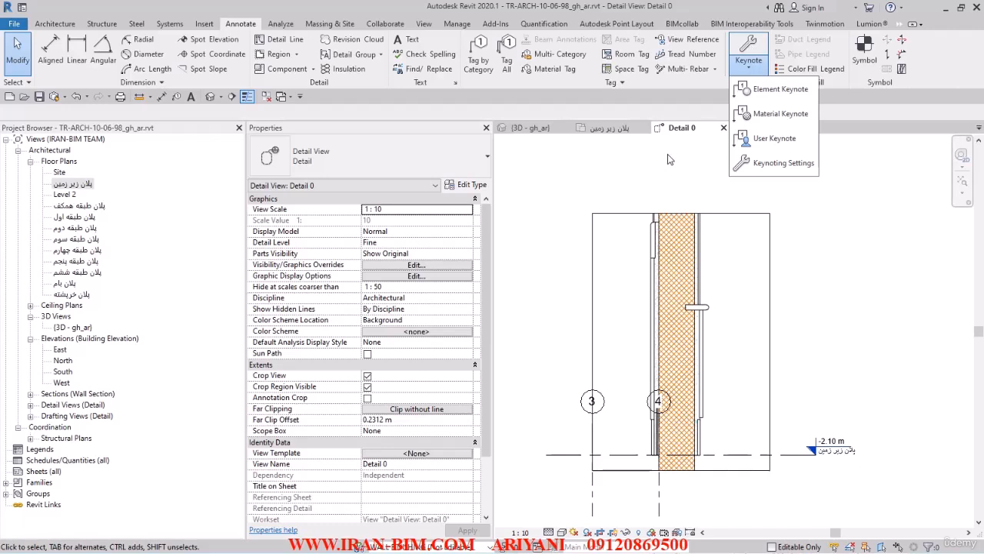
click(781, 113)
scroll(701, 259, up, 5)
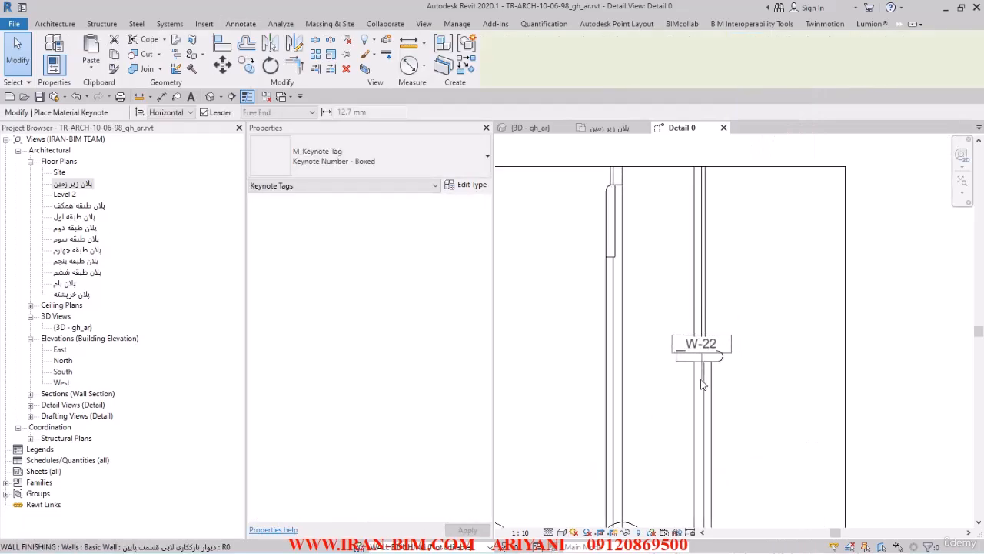
click(424, 158)
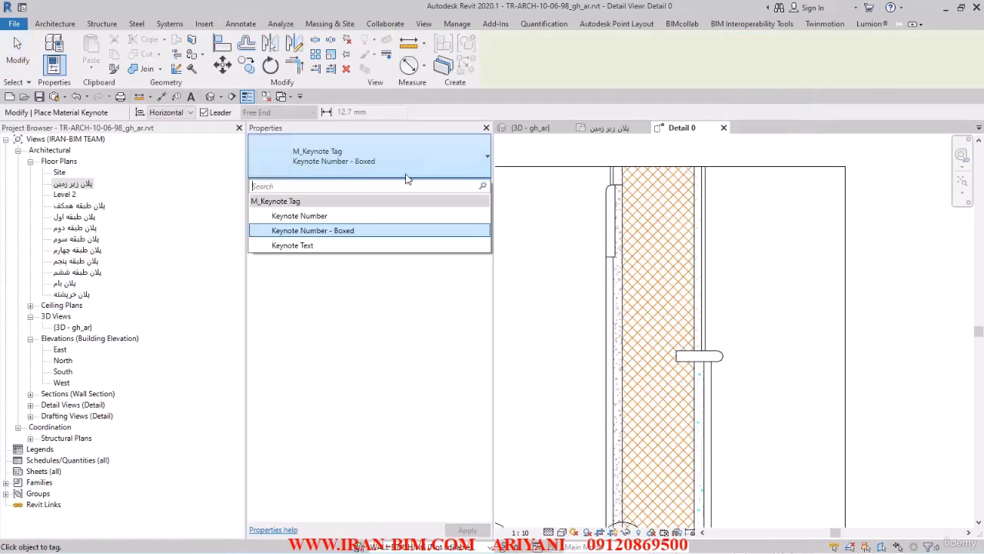
click(300, 245)
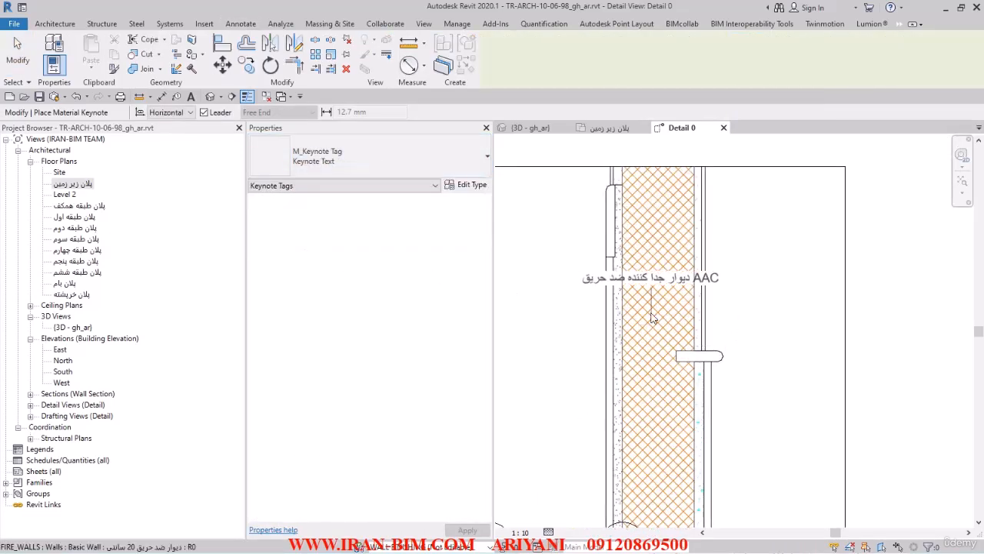
click(18, 54)
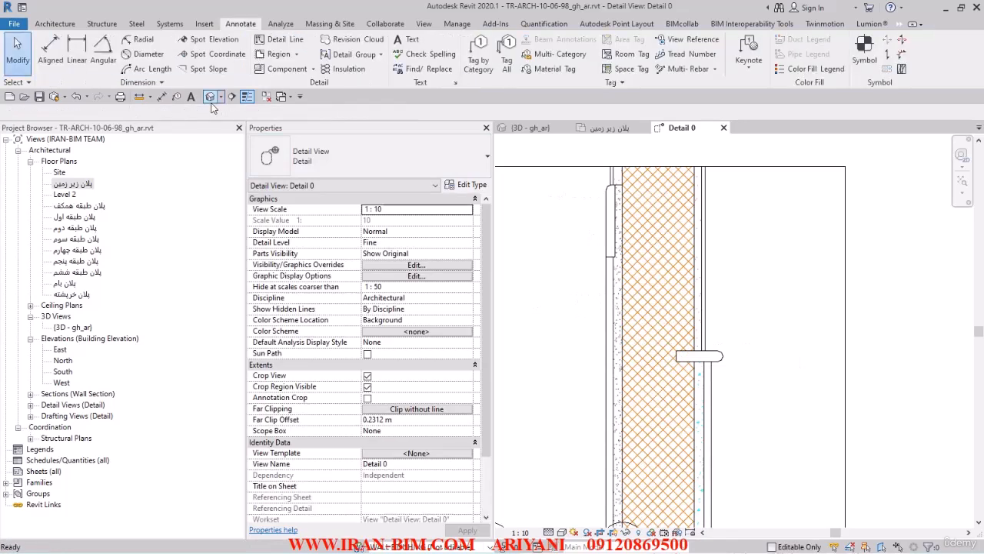
Step: Delete the Detail 0 view and the Section 2 wall section from the project
click(30, 394)
click(30, 416)
right_click(60, 426)
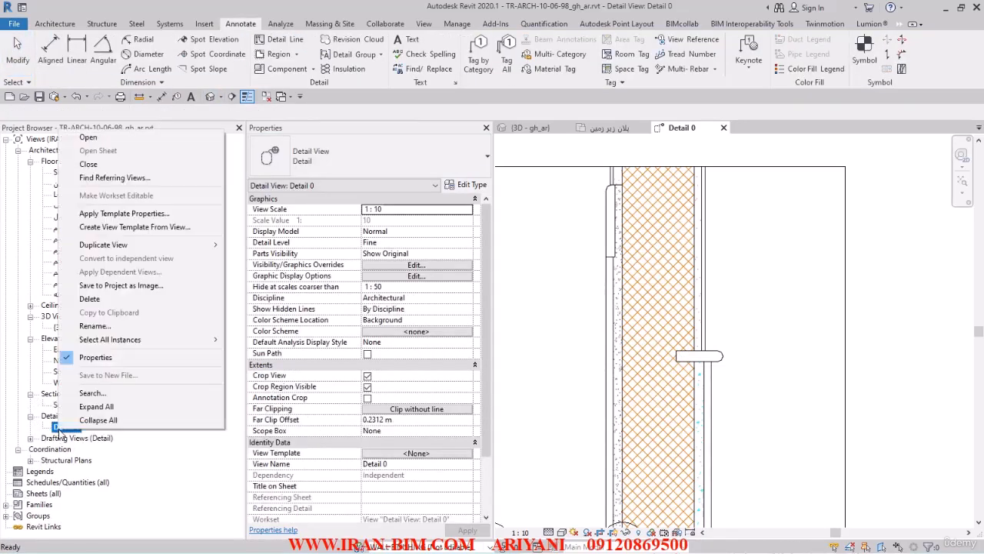
click(102, 306)
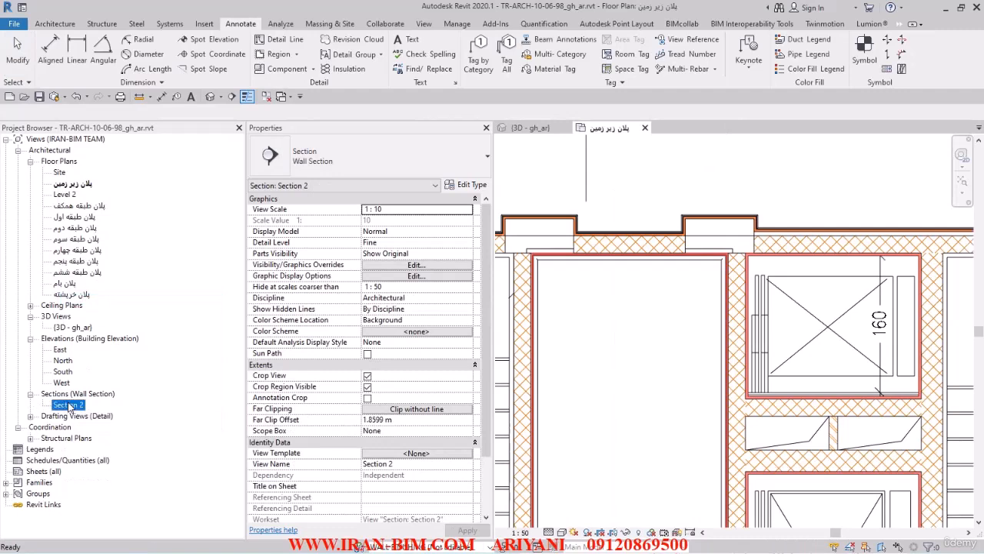
right_click(69, 406)
key(Escape)
key(Delete)
Step: In the basement plan, select the connected stacked finishing walls around the lobby and switch to the 3D view
scroll(643, 266, down, 5)
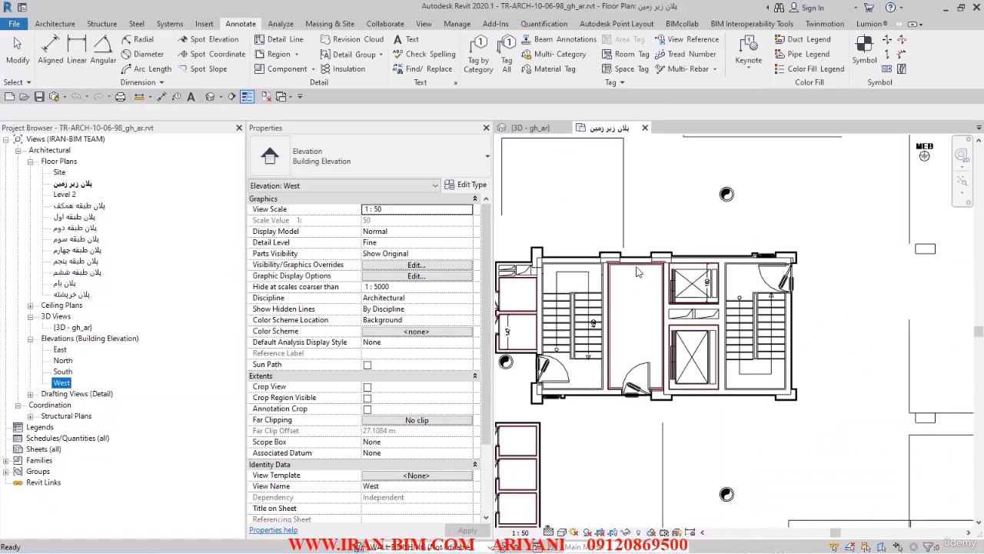
scroll(603, 290, up, 4)
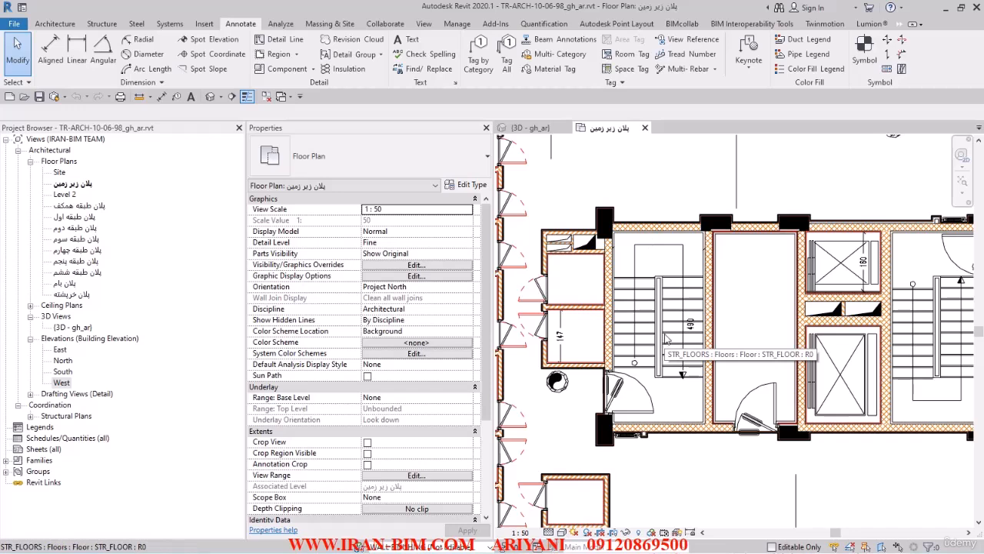
scroll(692, 323, up, 5)
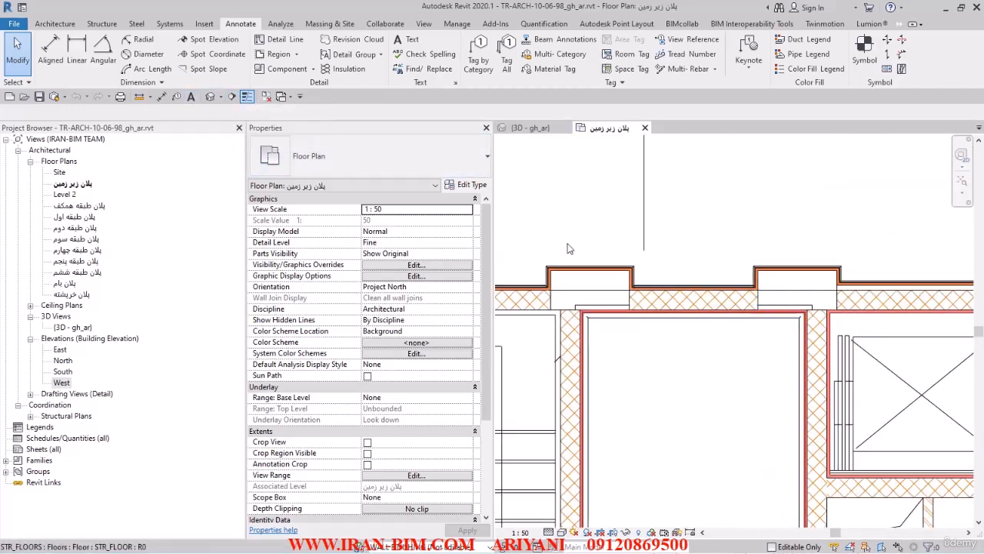
scroll(623, 284, down, 1)
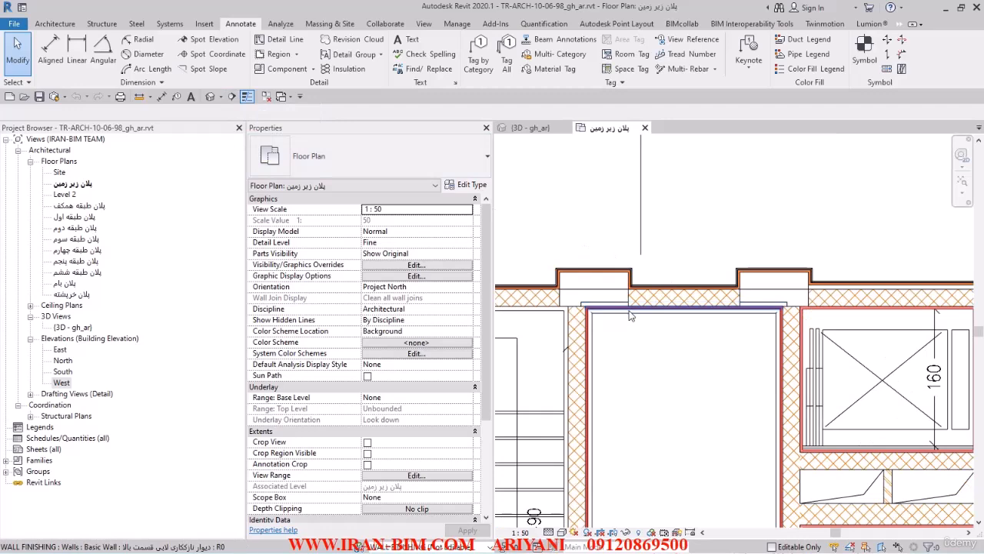
key(Tab)
click(628, 315)
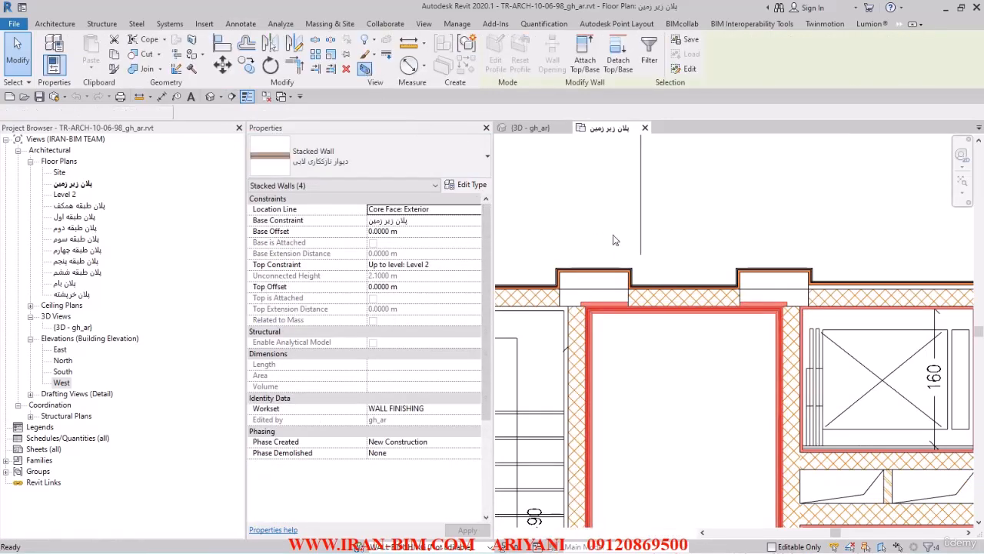
key(ctrl+Tab)
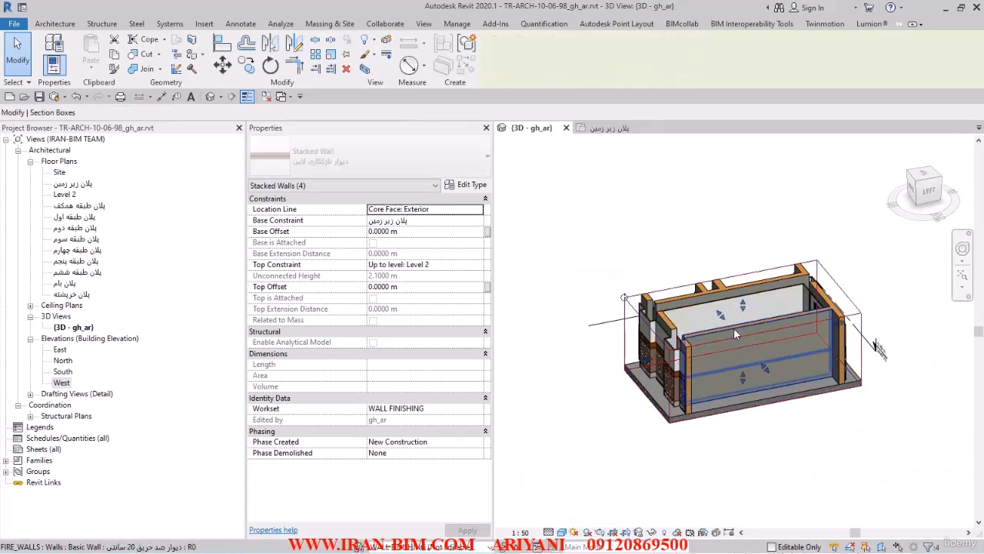
Step: Adjust two side faces of the 3D section box to cut through the lobby's finishing walls and fire walls
click(736, 328)
drag(741, 329, 796, 342)
click(879, 339)
mouse_move(879, 339)
shift+middle_down()
mouse_move(661, 333)
mouse_move(750, 362)
mouse_move(826, 406)
shift+middle_up()
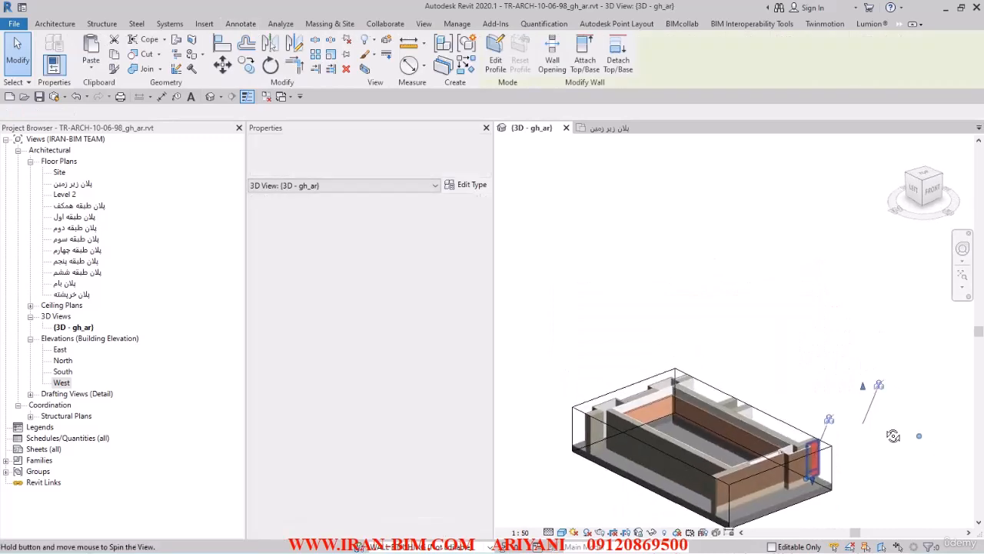
click(785, 491)
drag(783, 487, 759, 474)
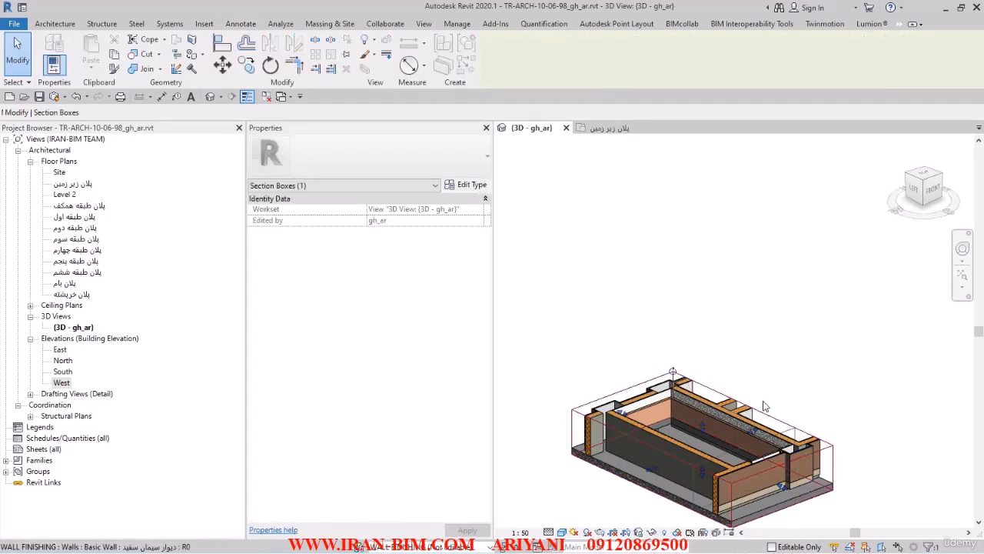
click(781, 361)
Step: Examine the cut end of the rounded brown trim between the upper and lower lobby finishes, and save the project
shift+middle_drag(819, 433, 791, 411)
scroll(784, 434, up, 5)
scroll(784, 435, up, 5)
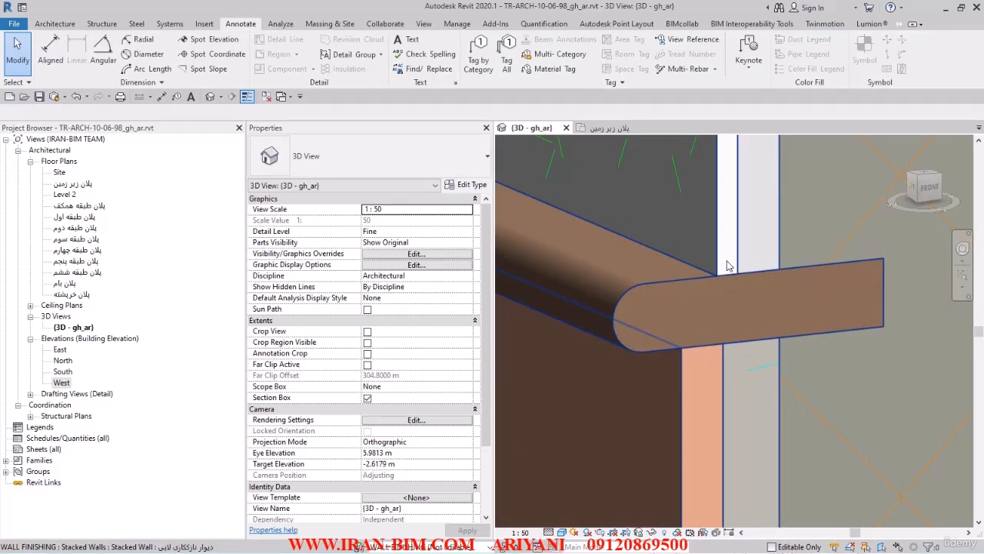
click(39, 96)
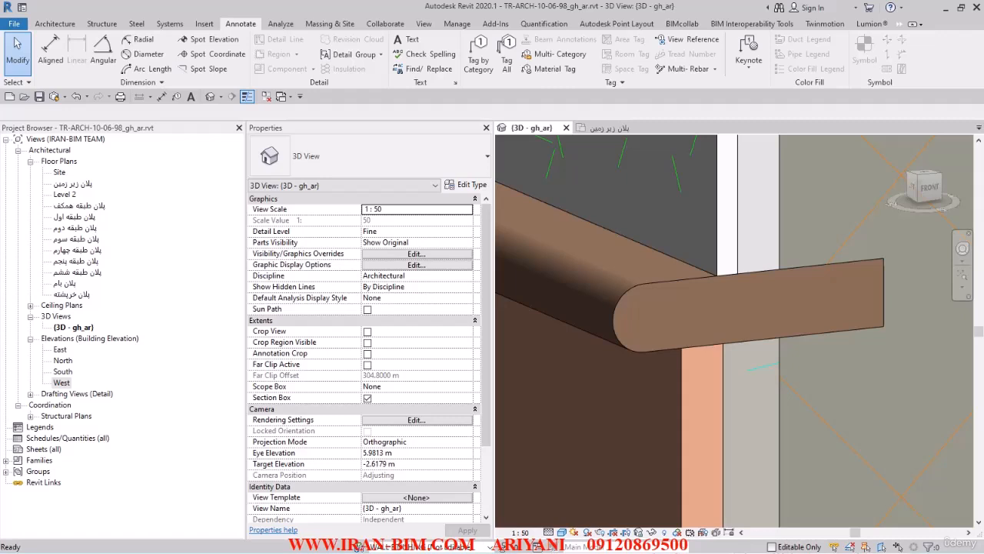
scroll(749, 261, up, 1)
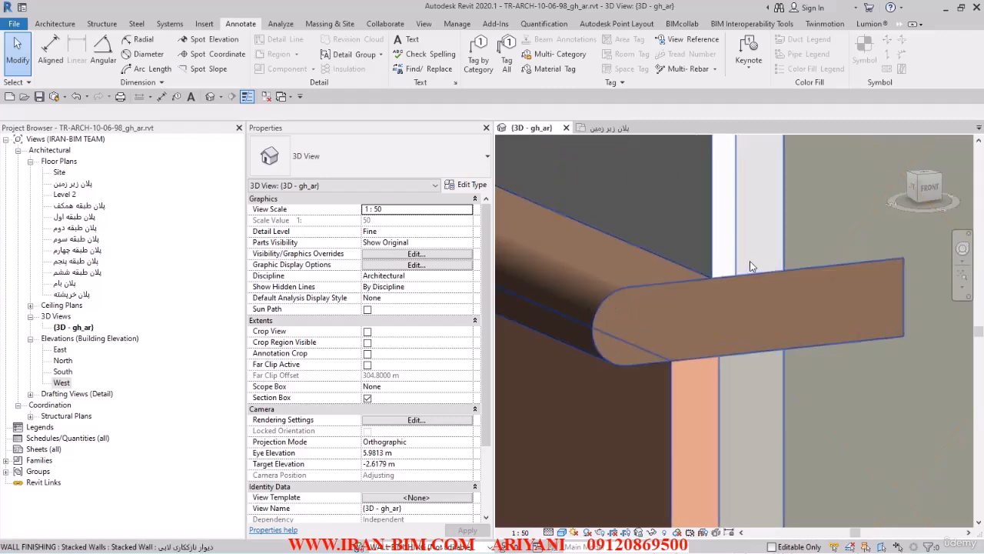
middle_drag(750, 262, 690, 316)
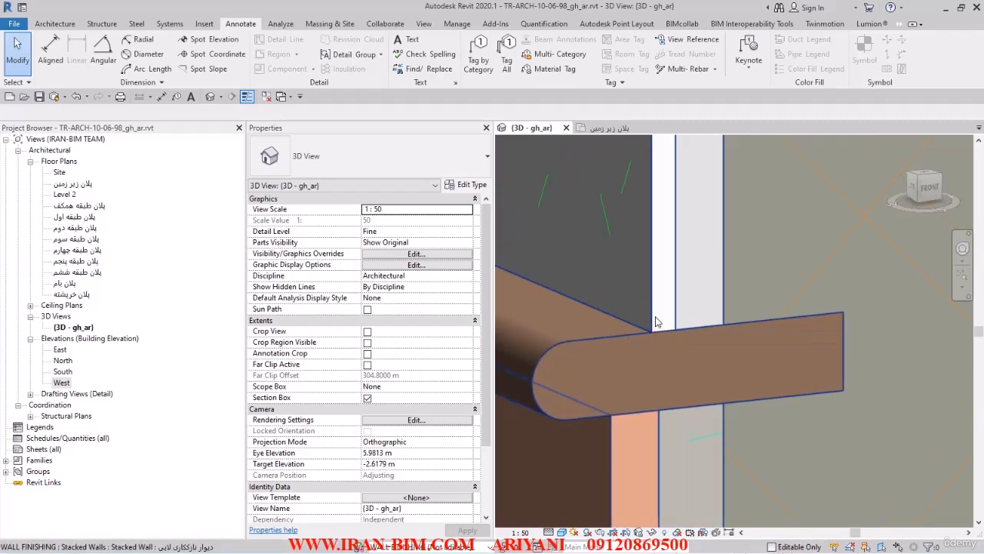
click(60, 361)
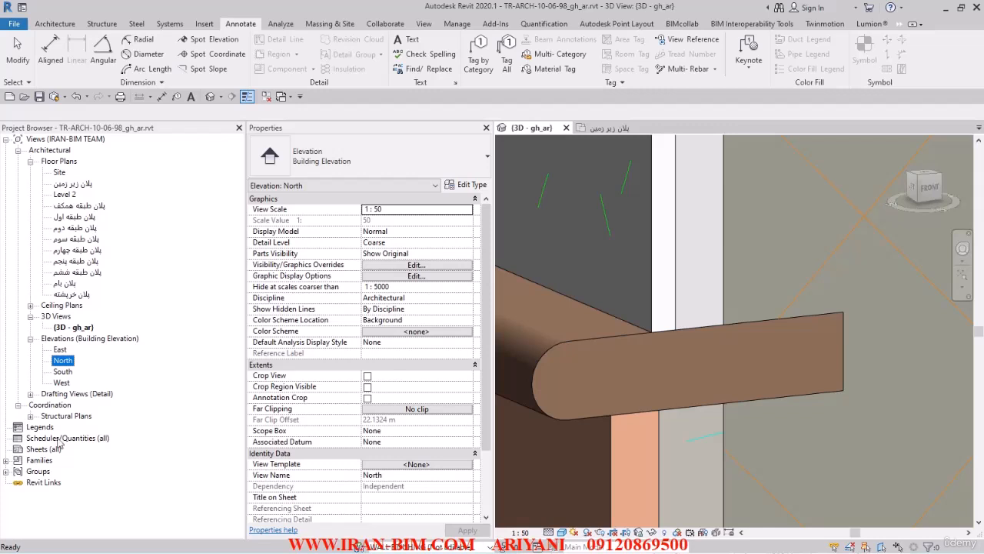
click(15, 28)
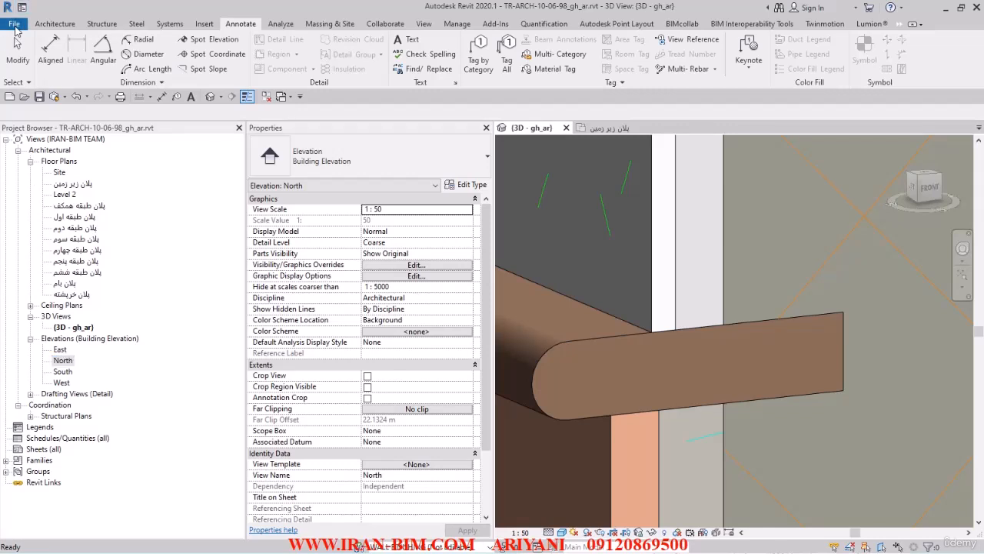
mouse_move(85, 83)
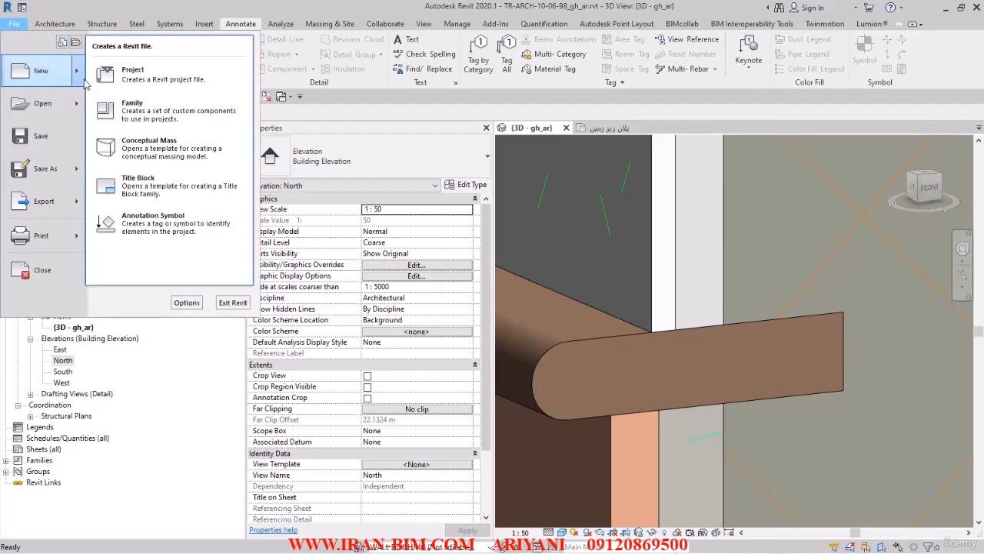
click(75, 7)
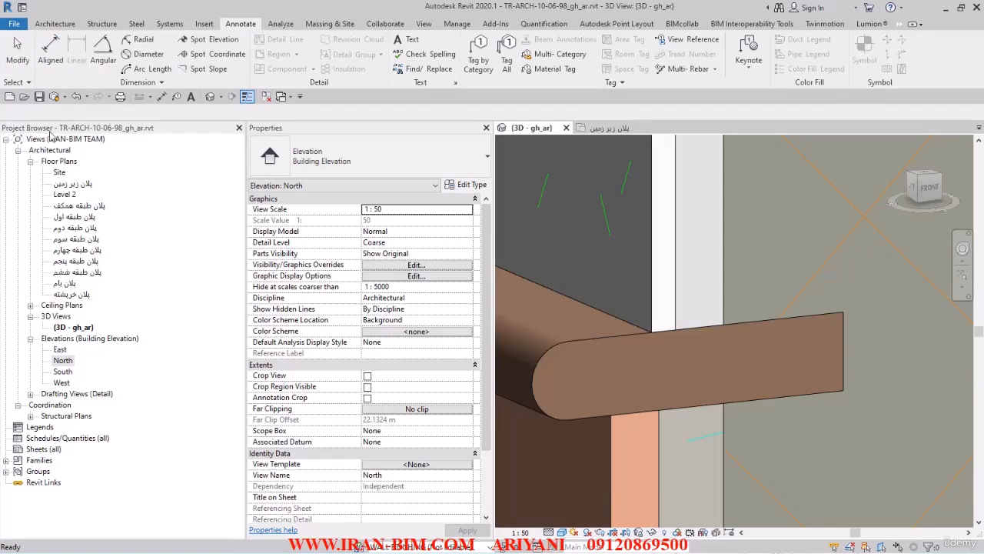
Step: Find the basic wall type دیوار نازککاری لابی قسمت بالا among the project's wall families and open its type properties
click(7, 465)
click(6, 461)
scroll(15, 477, down, 2)
click(32, 473)
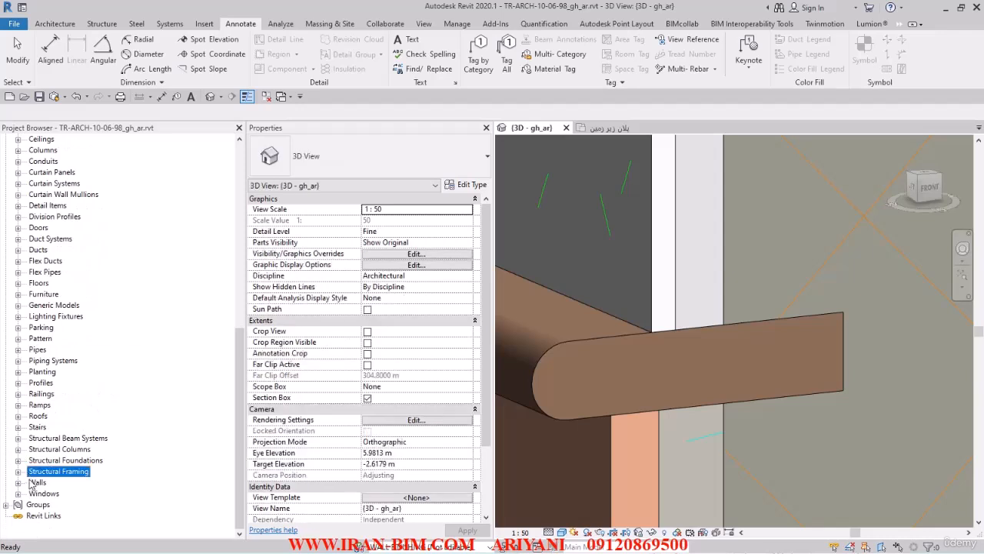
click(18, 482)
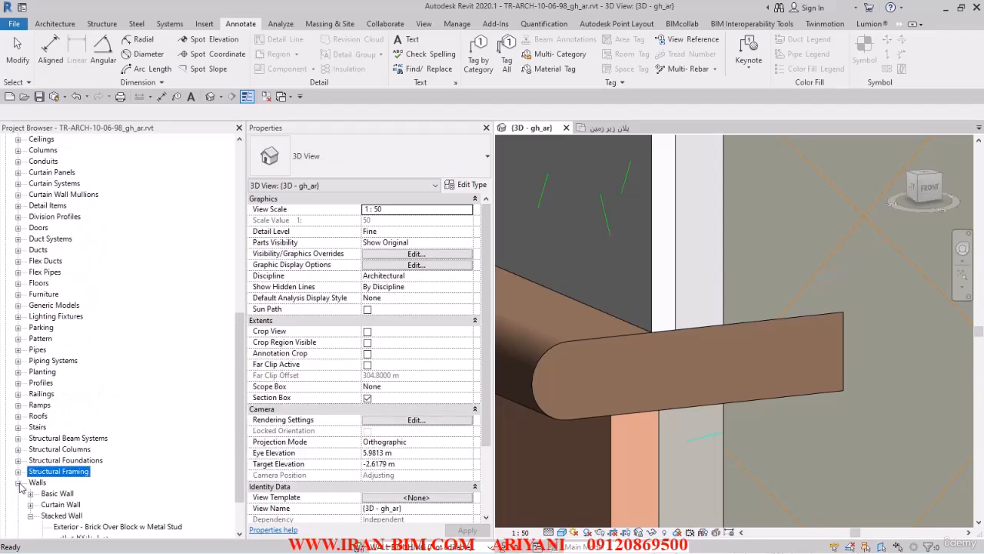
click(30, 461)
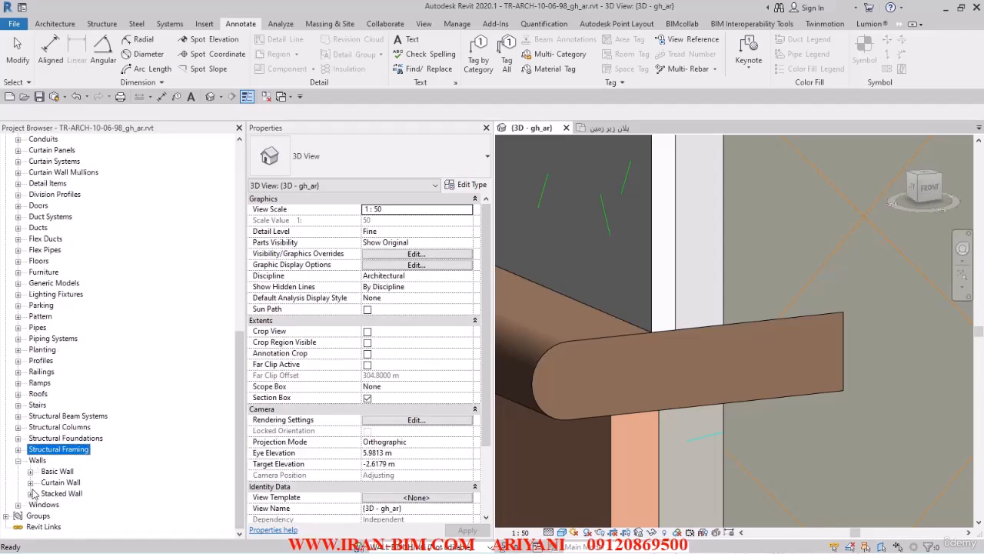
click(30, 482)
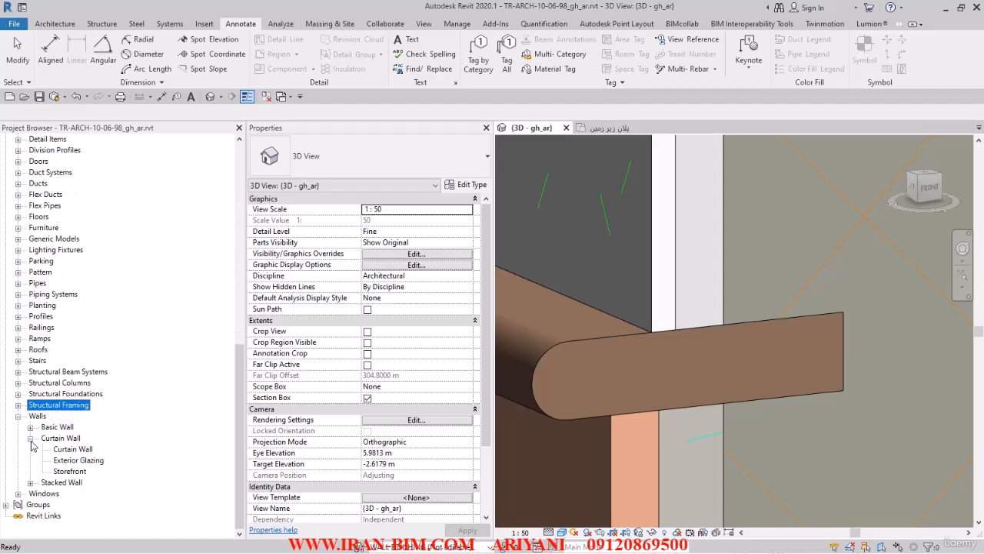
click(30, 438)
click(30, 471)
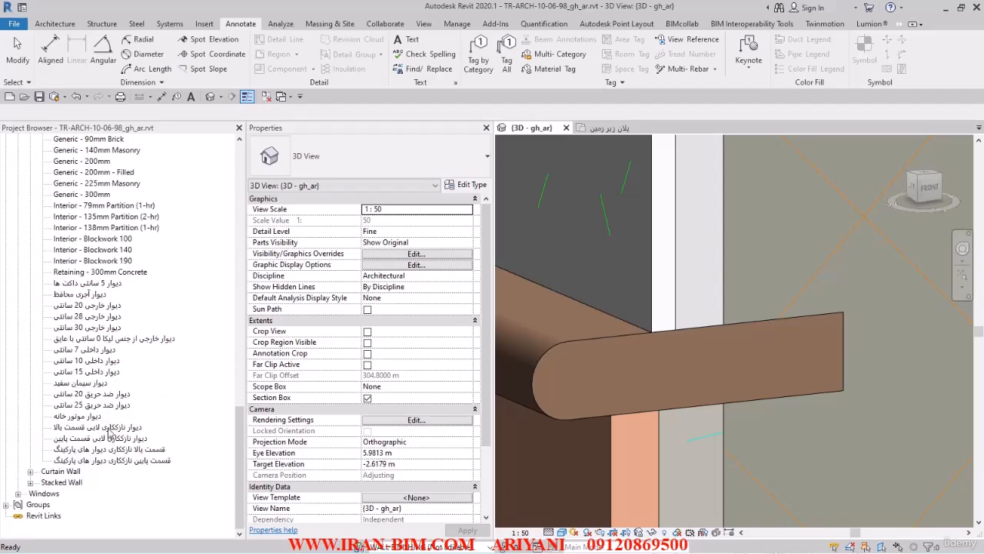
double_click(110, 429)
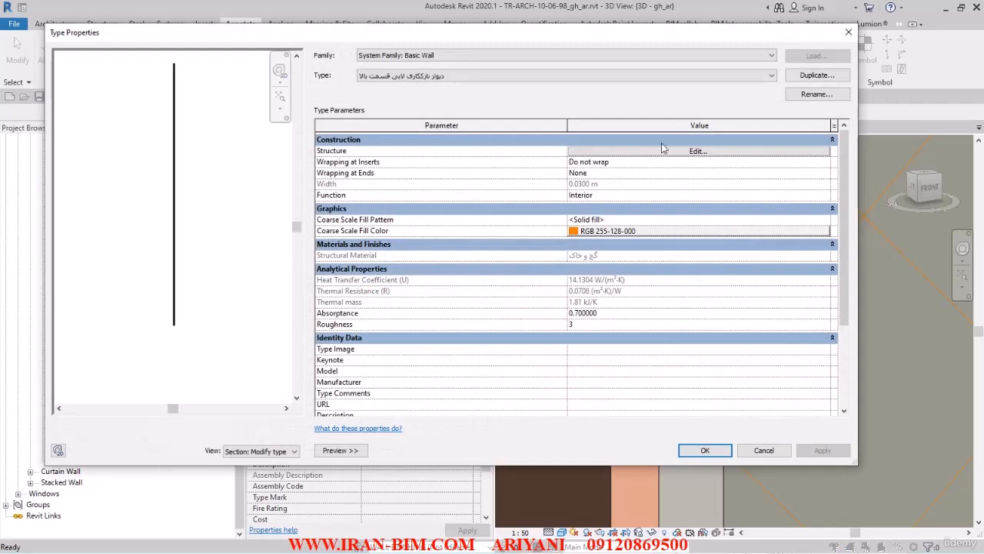
Step: Open the wall type's layer structure, set the sample height to 2 m and inspect the base in the section preview
click(663, 149)
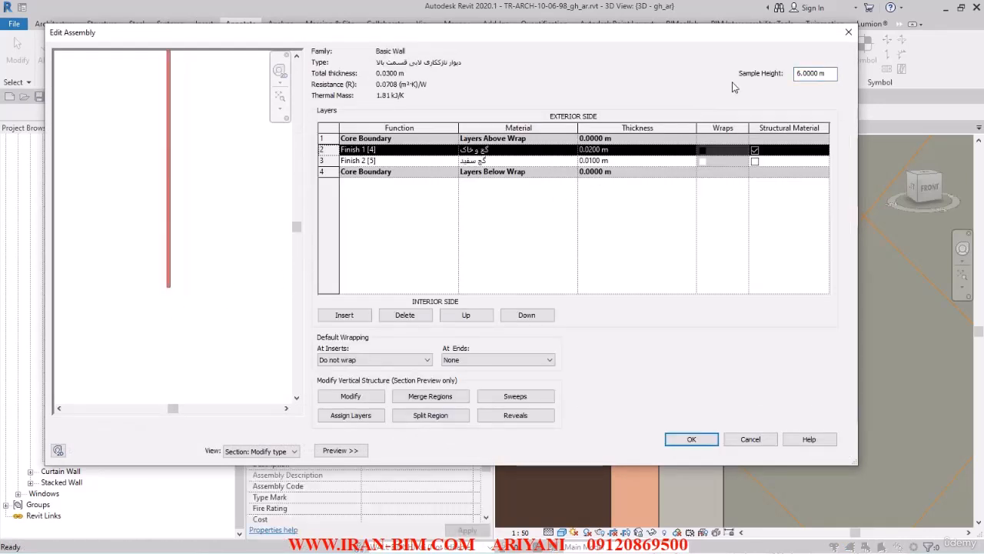
drag(828, 74, 776, 91)
text(2)
key(Tab)
scroll(193, 264, up, 4)
scroll(162, 273, up, 2)
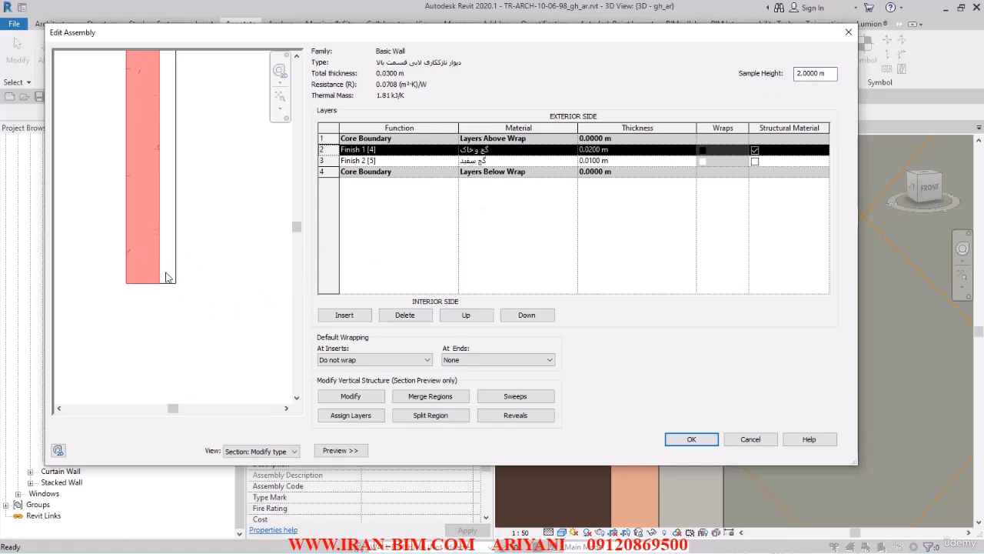
Step: Add a reveal to the wall structure to check its profile choices, and discard all edits to the wall type
click(516, 413)
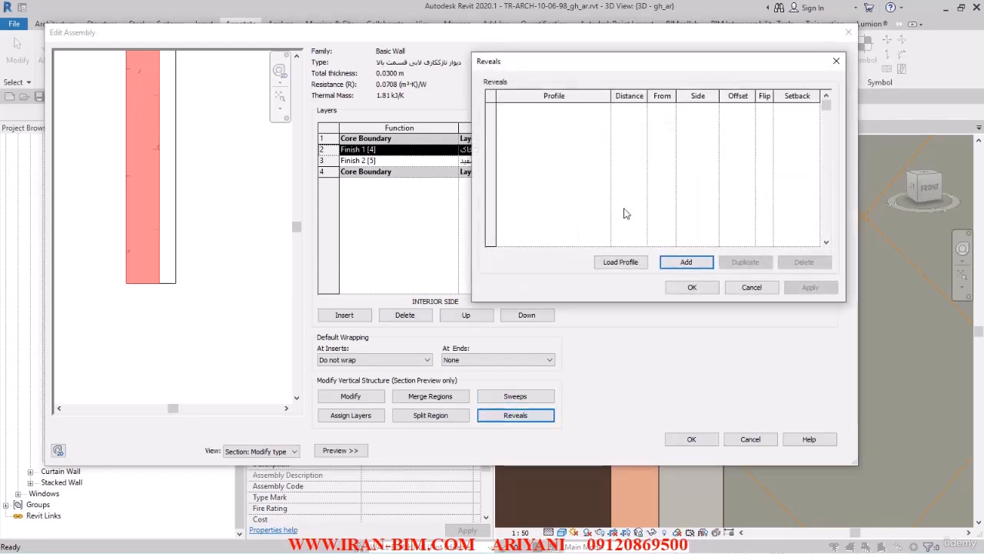
click(686, 261)
click(569, 108)
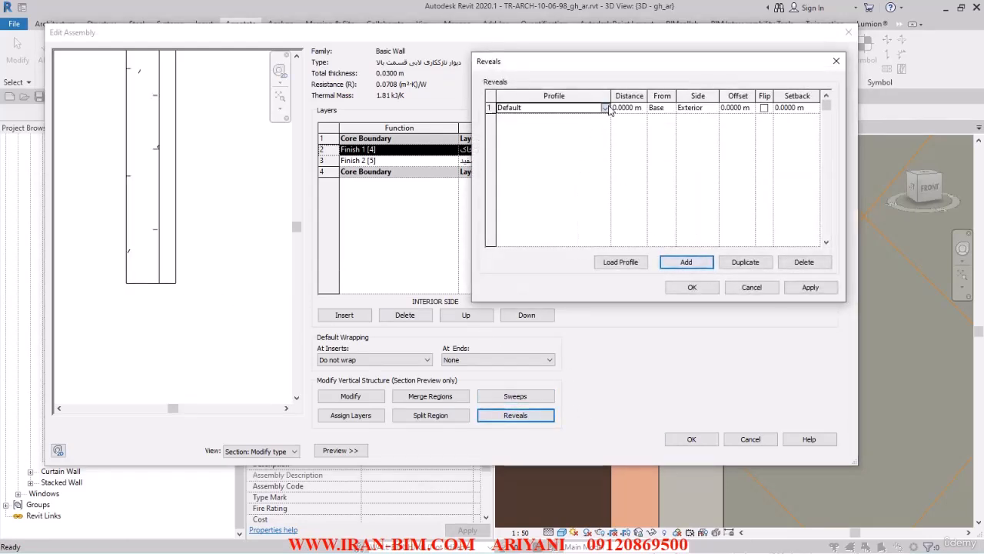
click(605, 107)
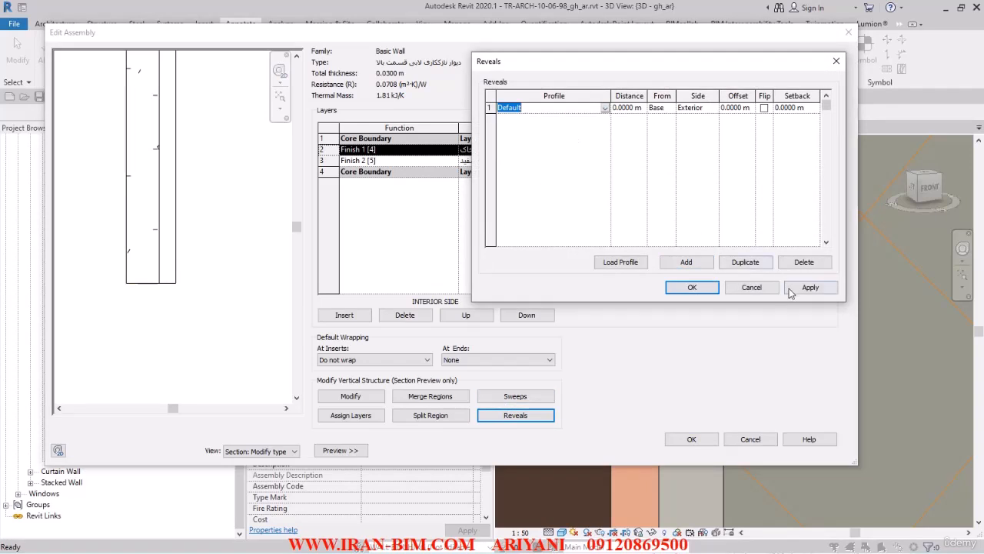
click(751, 287)
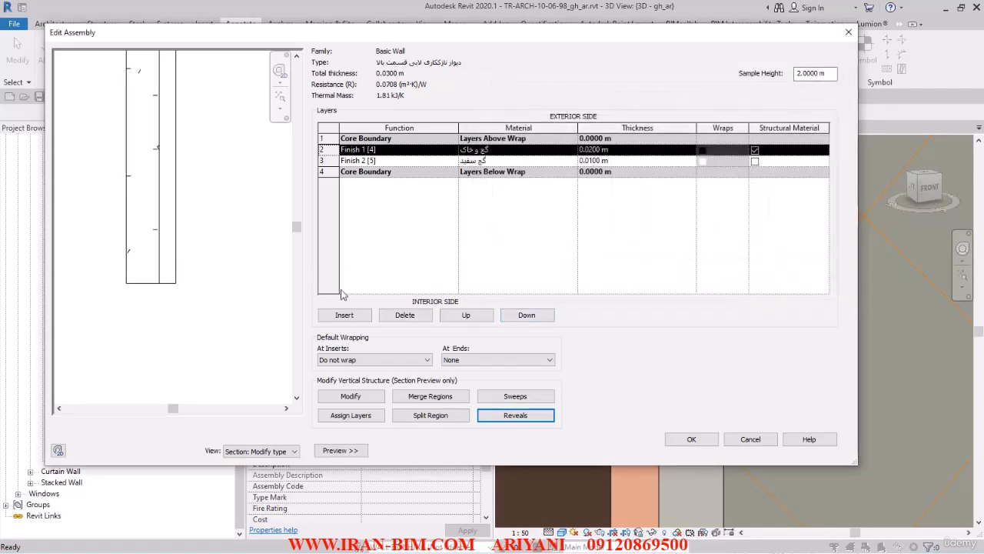
click(750, 444)
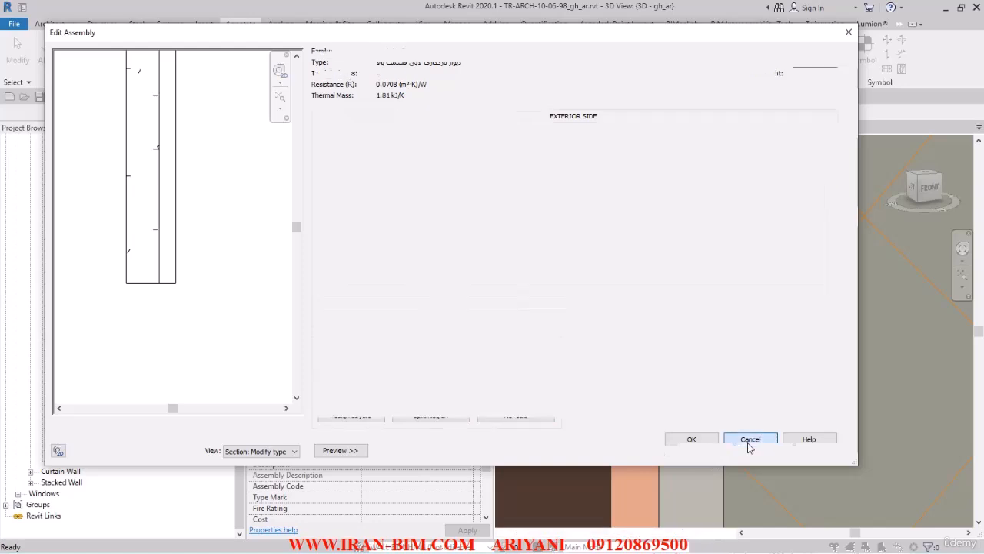
click(762, 452)
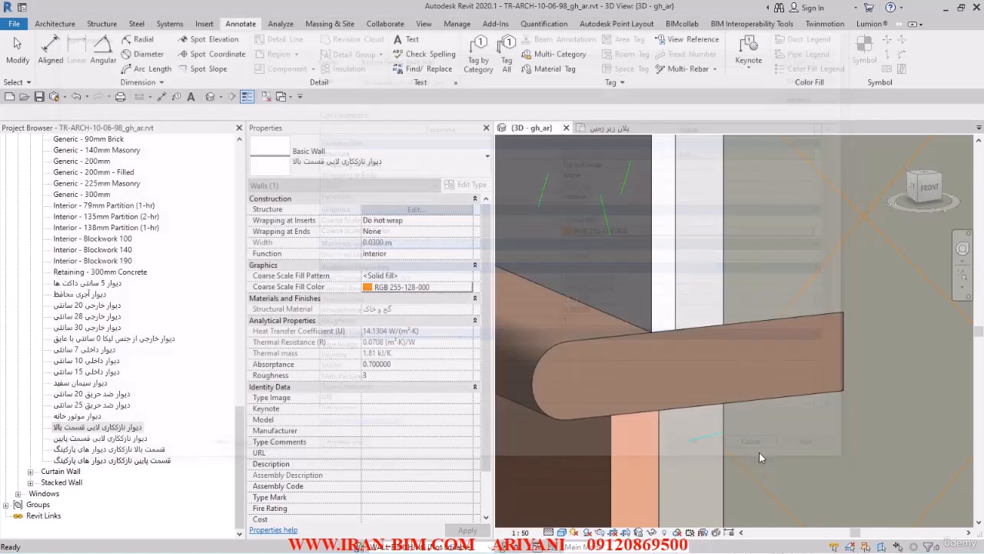
Step: Create a new family from the Metric Profile-Reveal.rft template
click(18, 51)
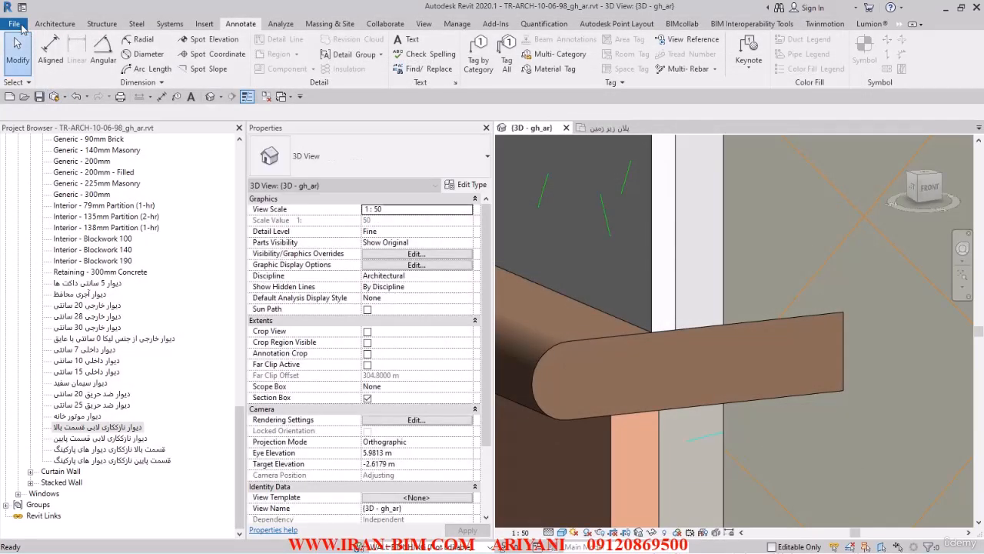
click(22, 26)
mouse_move(42, 71)
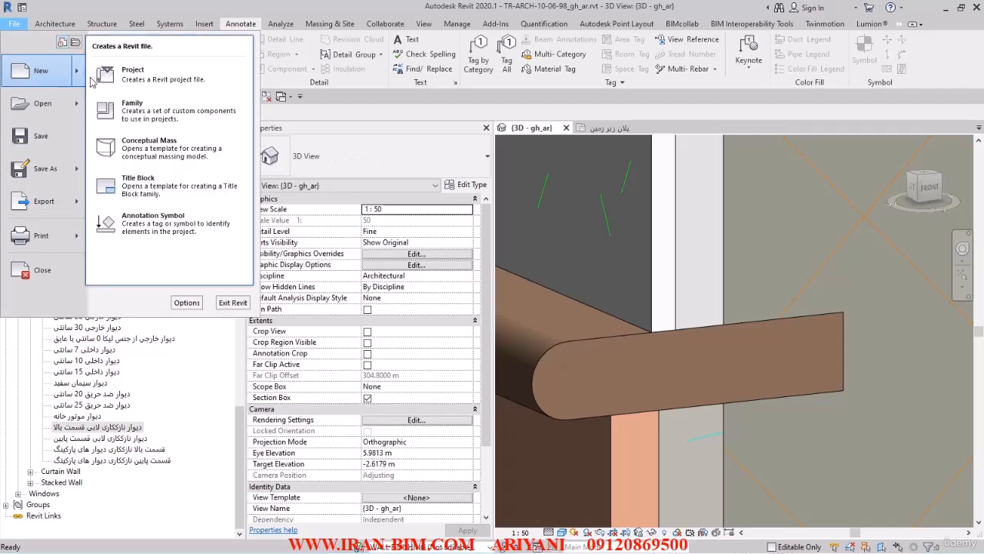
click(131, 110)
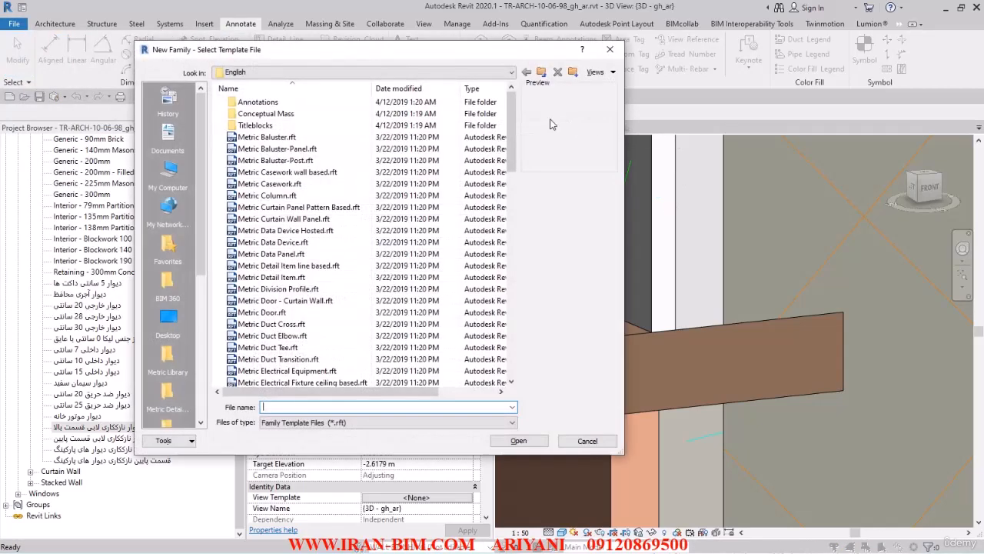
scroll(508, 148, down, 1)
drag(508, 148, 509, 307)
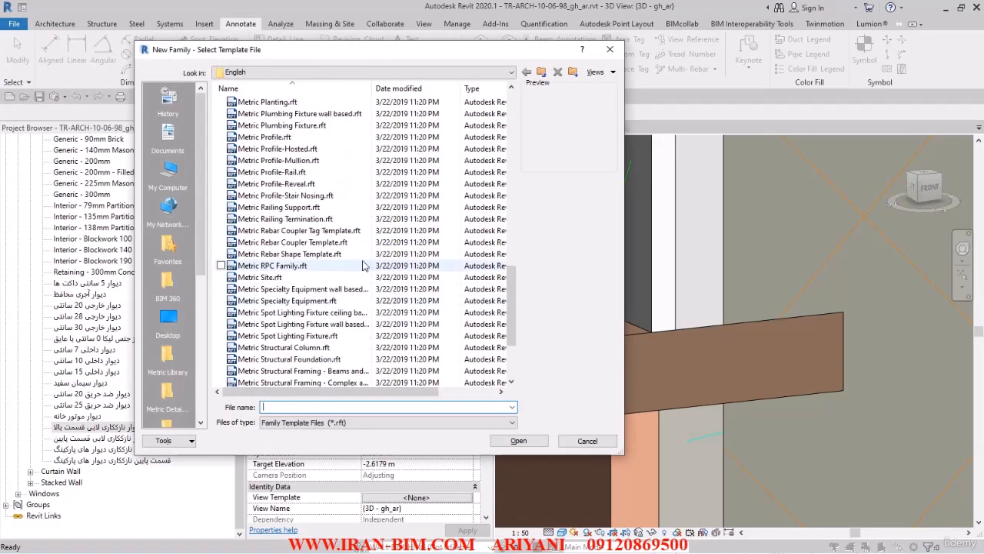
click(286, 185)
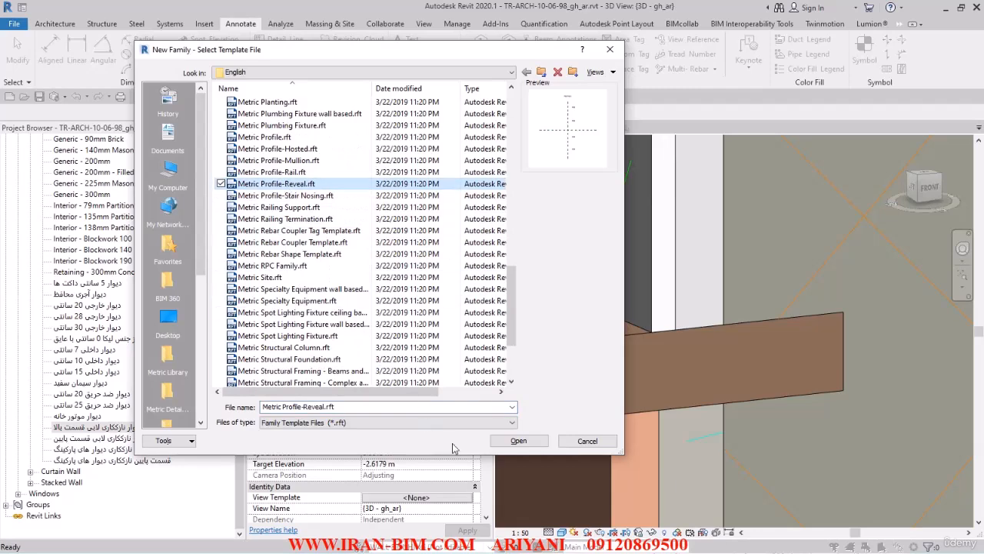
click(520, 441)
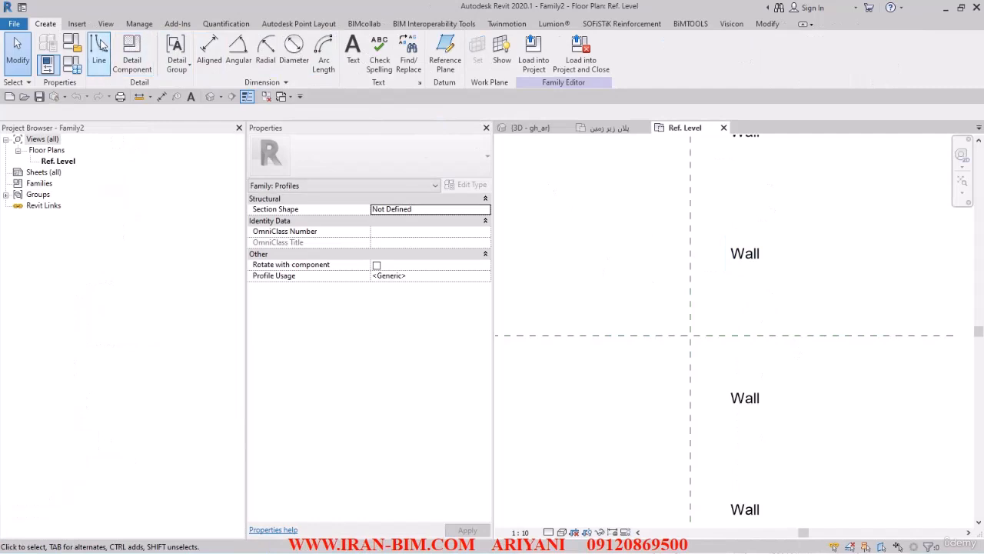
Step: Sketch a rectangle about 50 mm wide and 65 mm high from the intersection of the two reference planes, on the wall side
click(98, 50)
scroll(650, 238, up, 1)
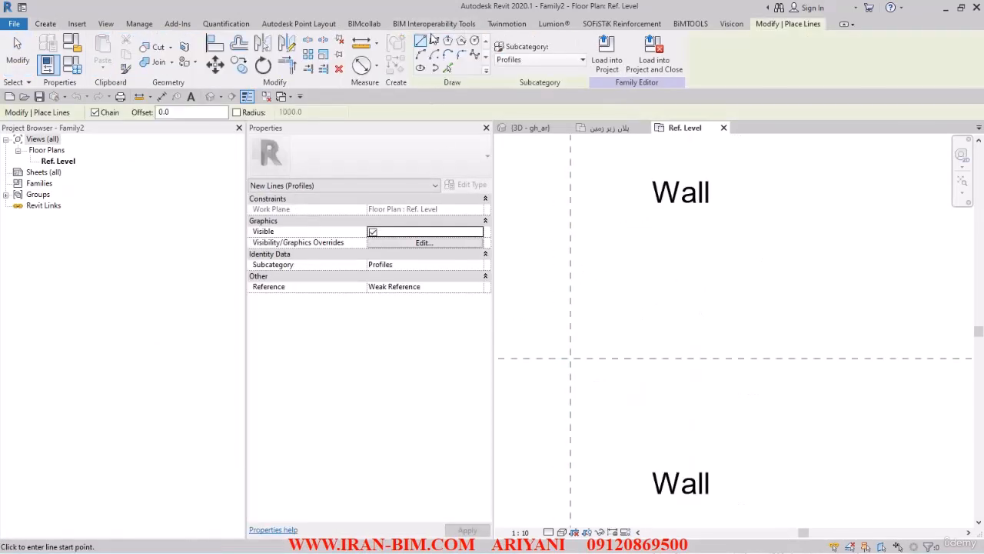
click(434, 43)
click(569, 357)
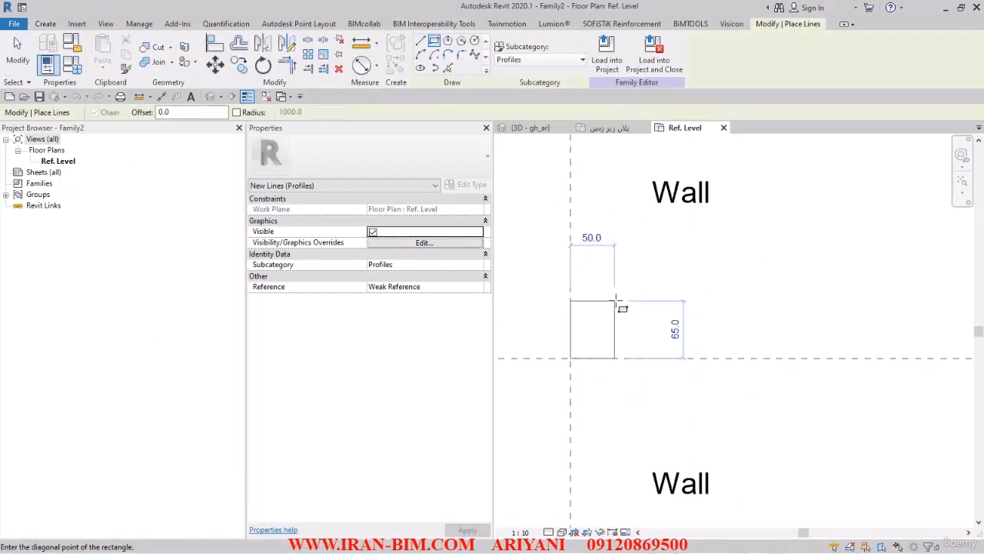
click(614, 301)
key(Escape)
key(Escape)
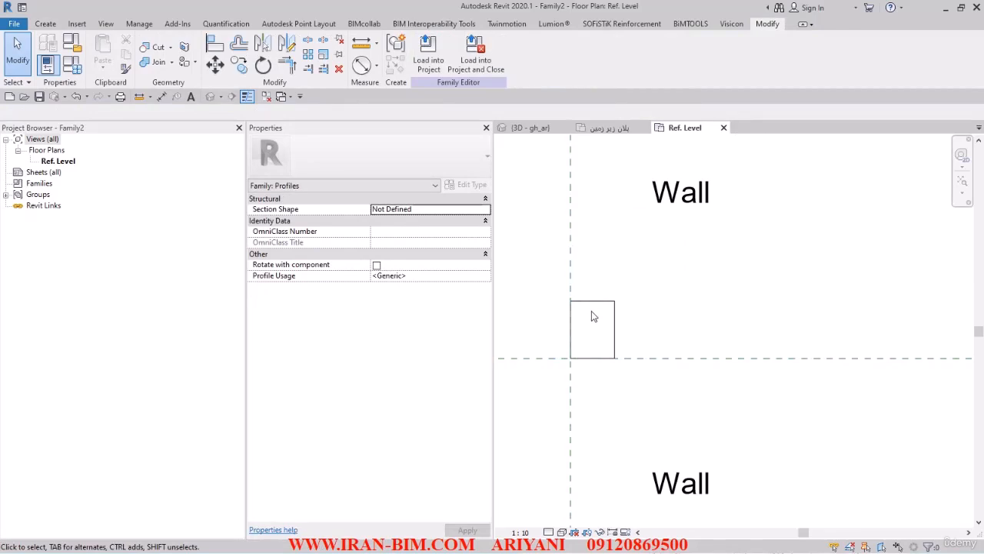
Step: Resize the profile rectangle to 10 mm high and 10 mm wide
click(593, 300)
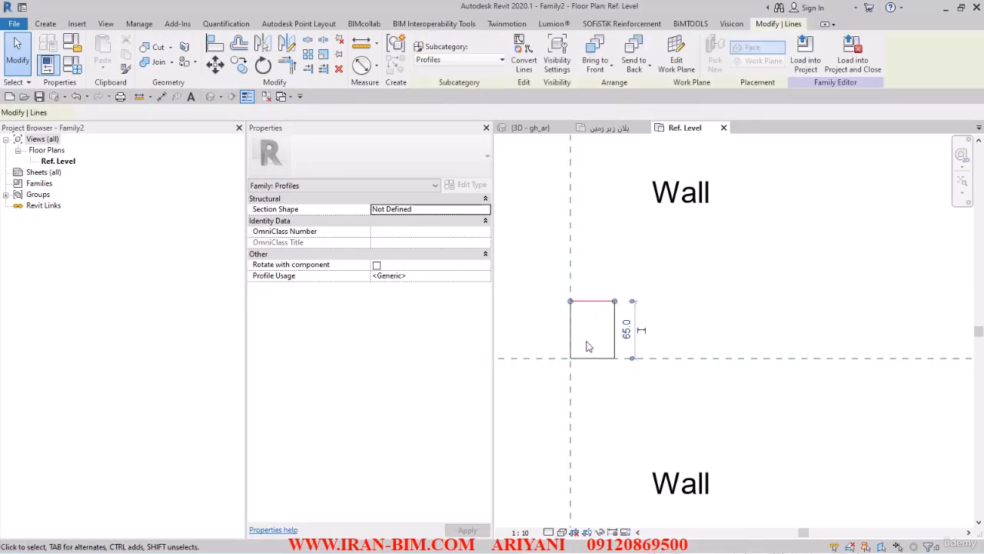
click(626, 333)
text(10)
key(Return)
drag(603, 403, 676, 300)
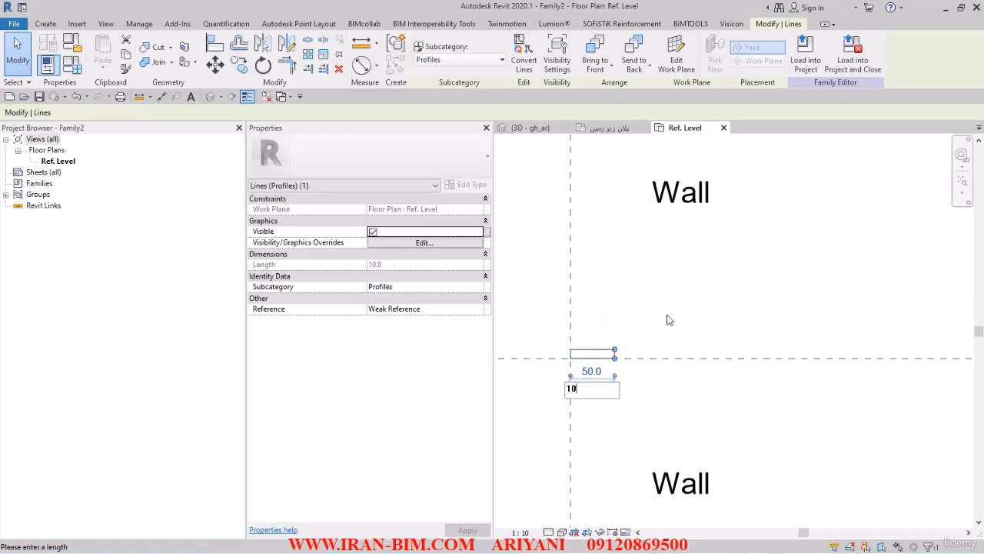
click(506, 383)
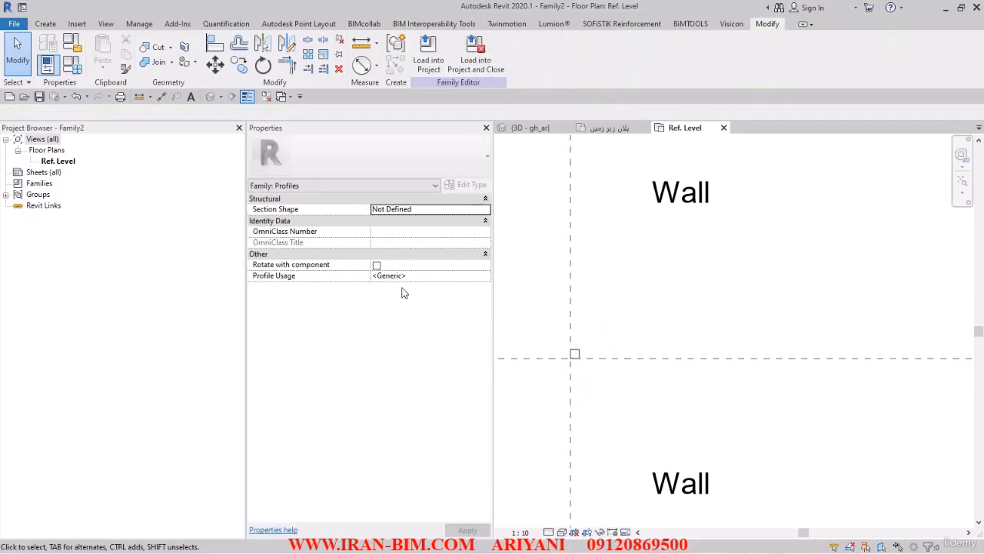
Step: Set the profile family's usage to Reveal
click(483, 277)
scroll(408, 315, down, 3)
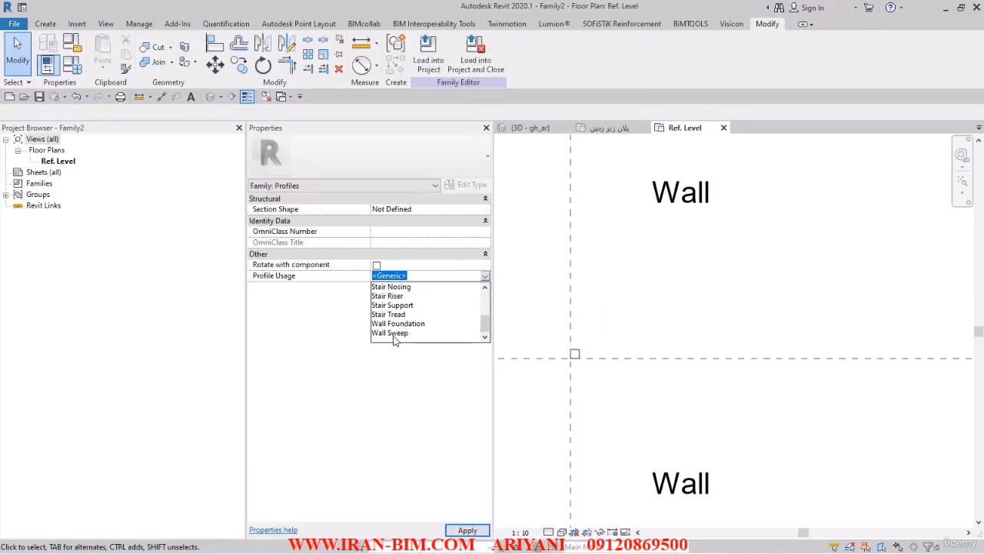
scroll(399, 323, up, 1)
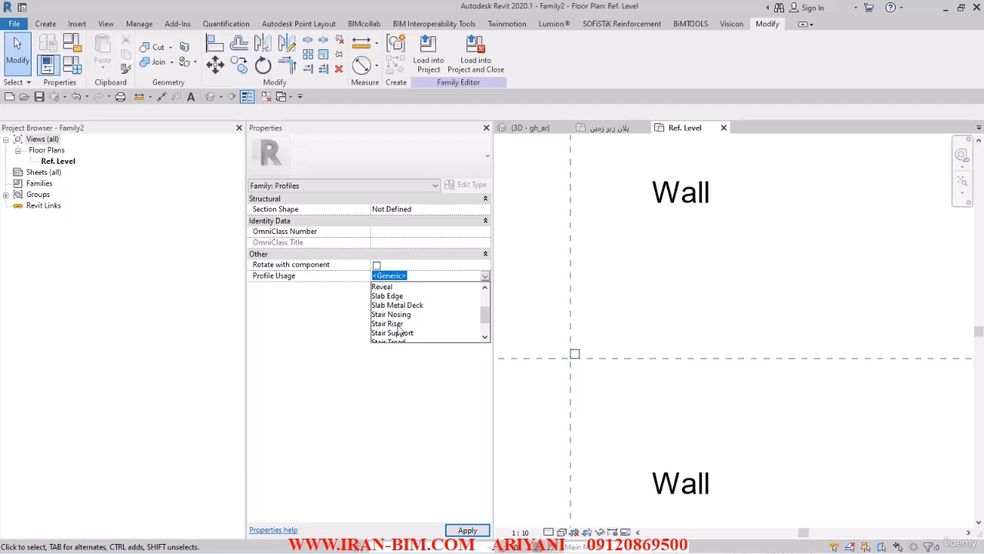
scroll(397, 330, up, 2)
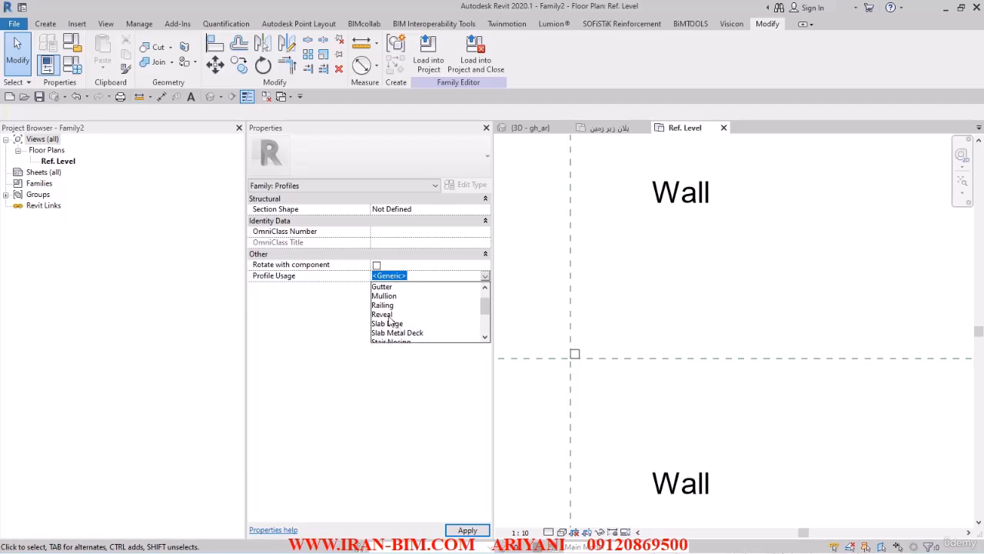
click(387, 315)
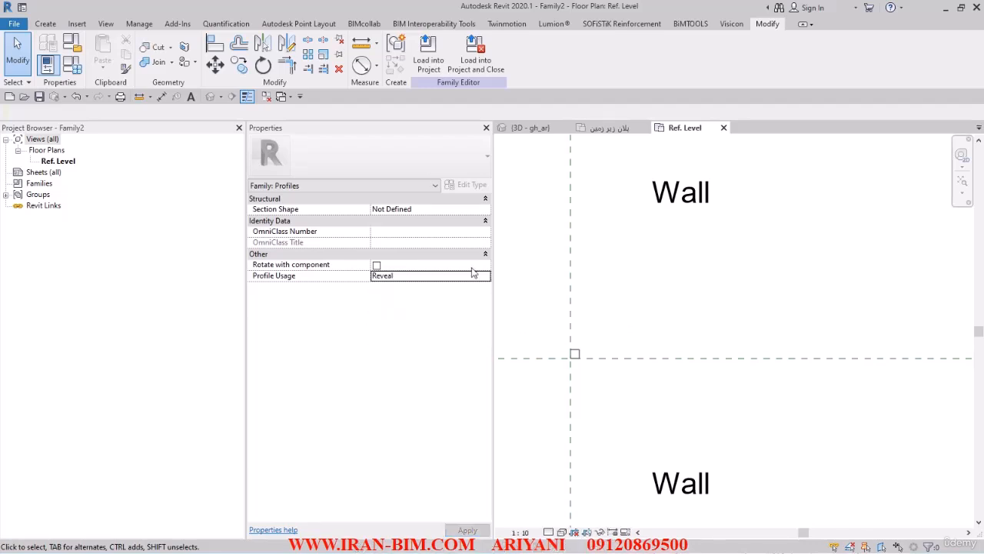
Step: Save the family as PROFILE_REVEAL in the PROFILES folder, and load it into the project while closing the family
click(39, 96)
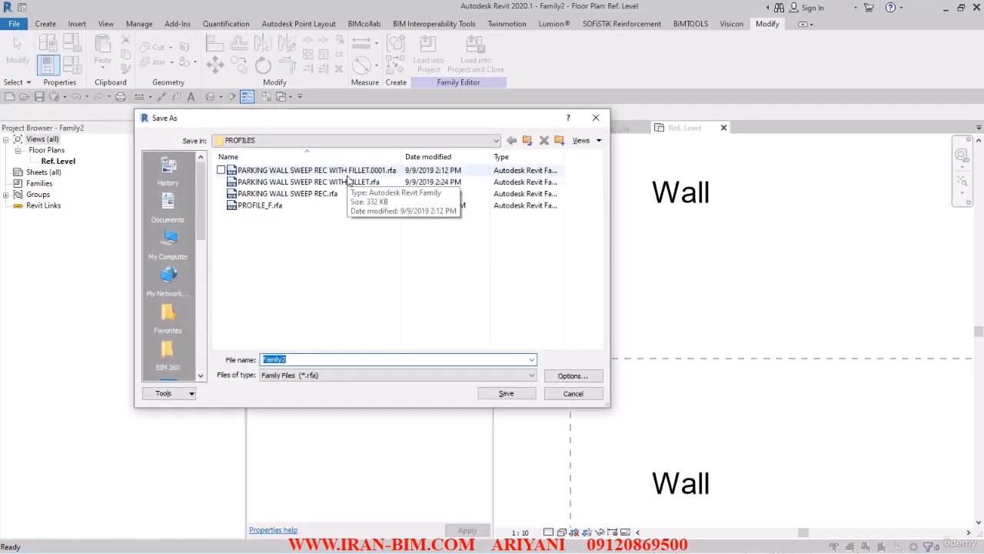
text(PRO)
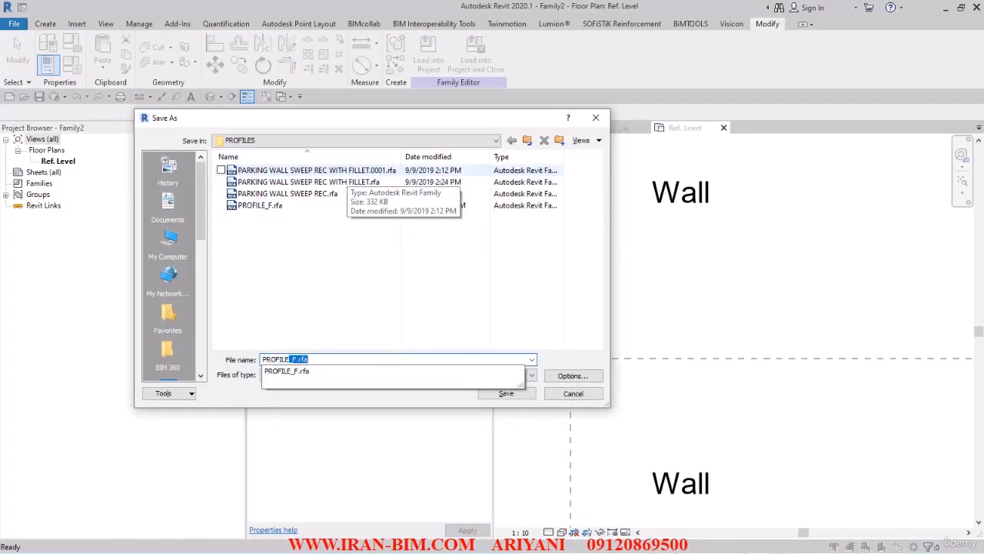
text(FILE_REVEL)
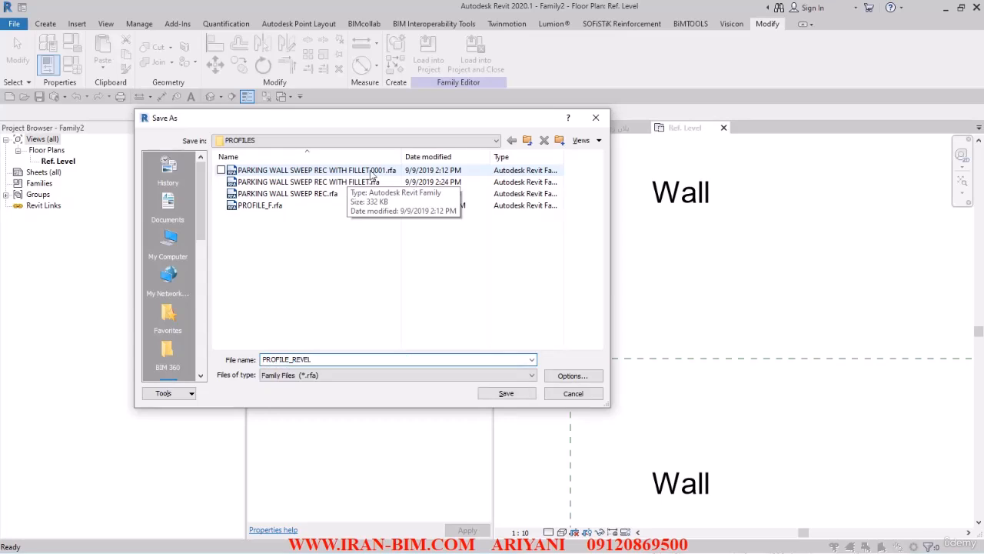
key(BackSpace)
text(A)
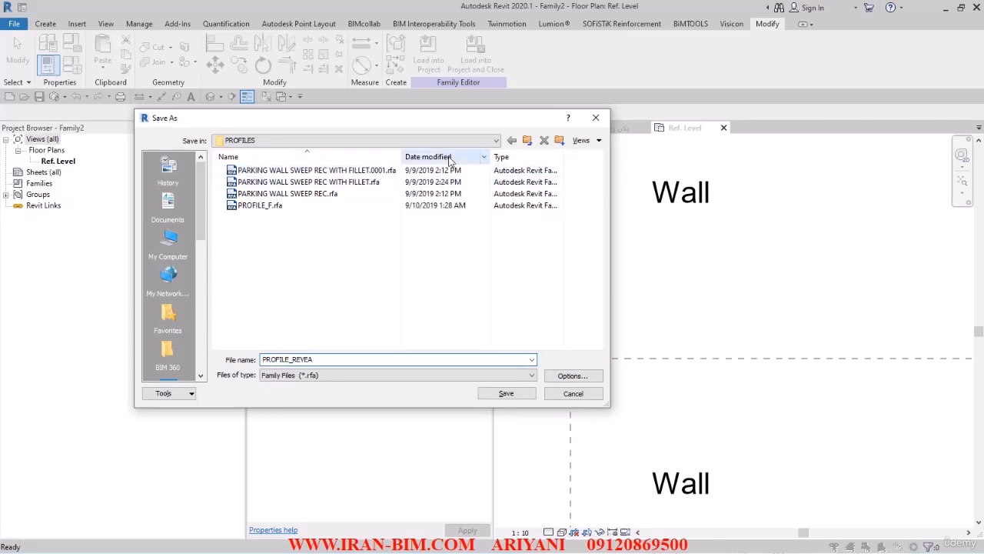
text(L)
click(572, 375)
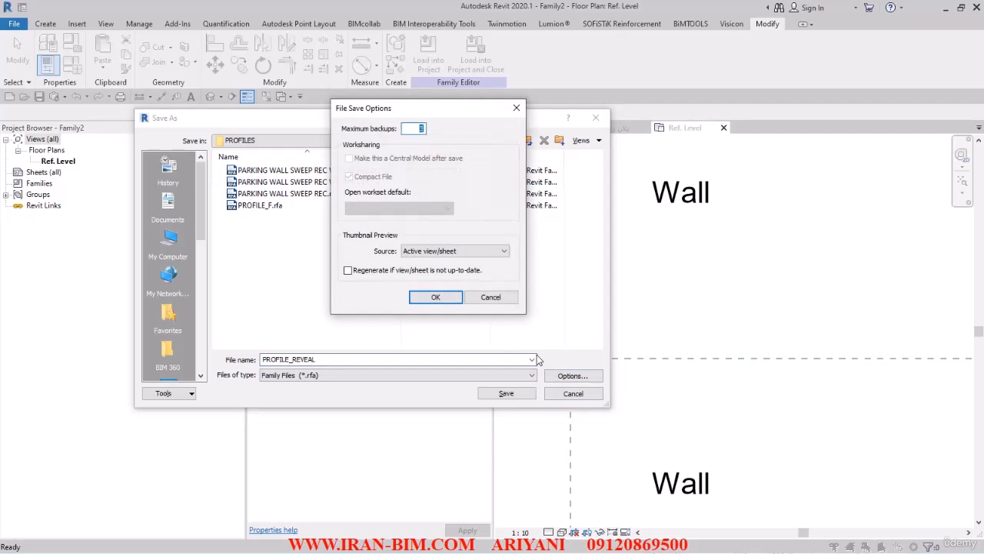
click(435, 297)
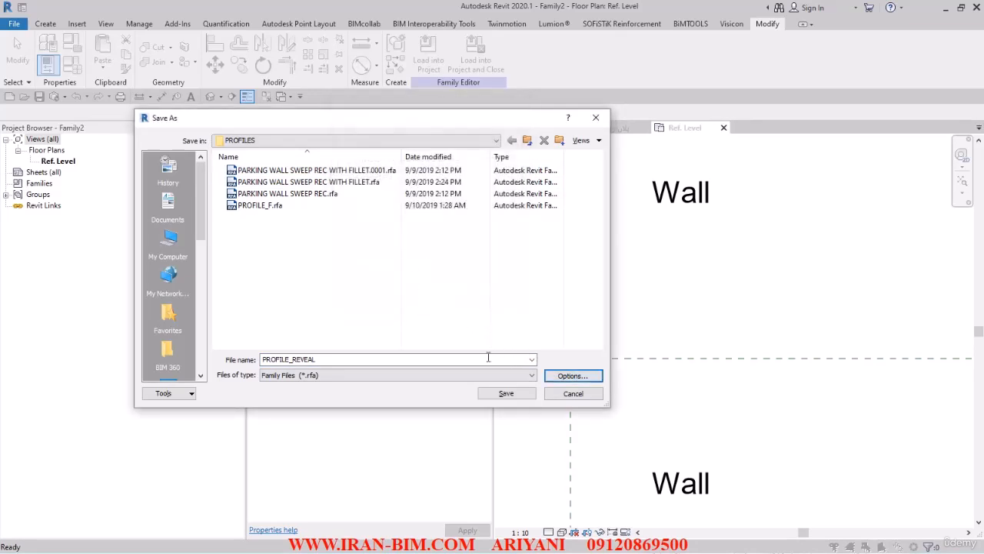
click(507, 392)
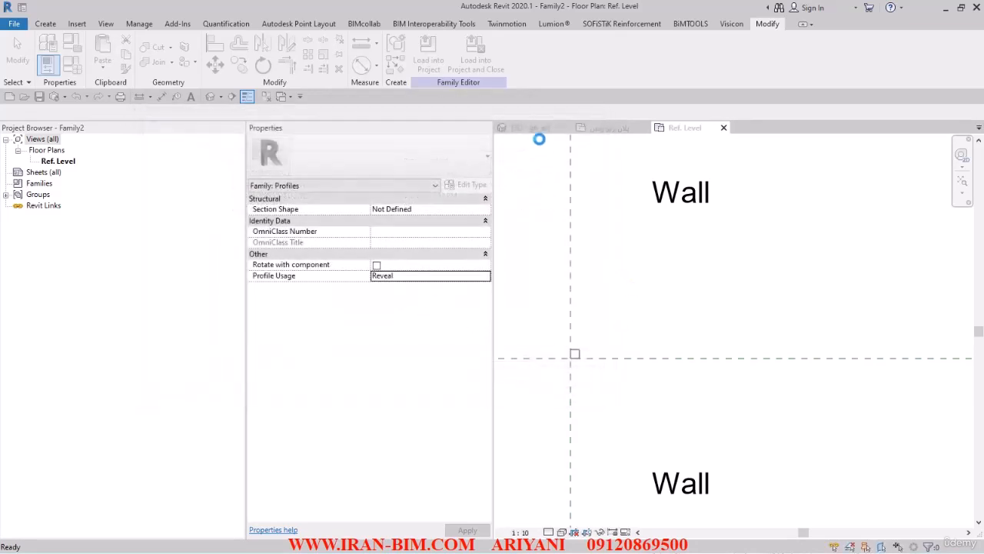
click(478, 63)
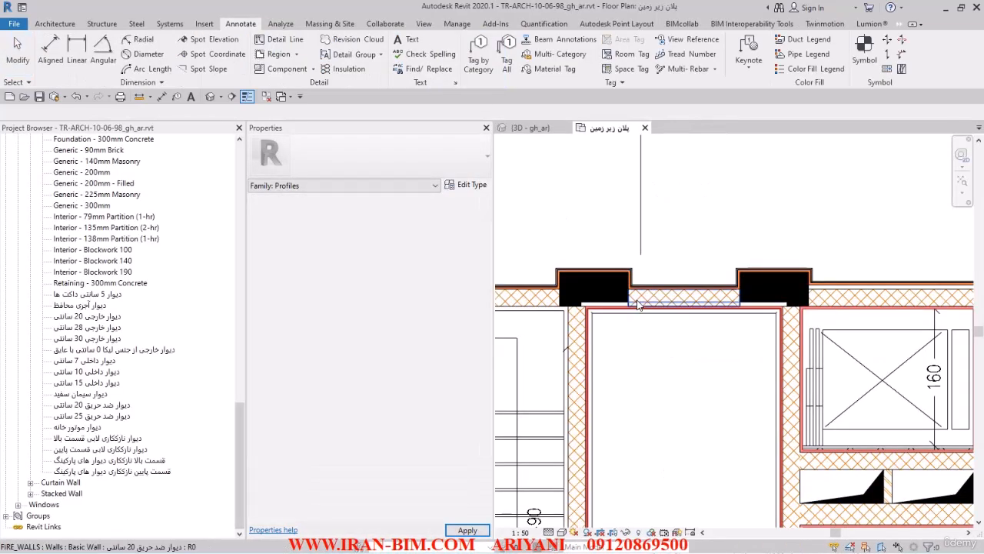
Step: Return to the 3D view, open the layer structure of wall type دیوار نازککاری لابی قسمت بالا and set its sample height to 2 m
click(536, 129)
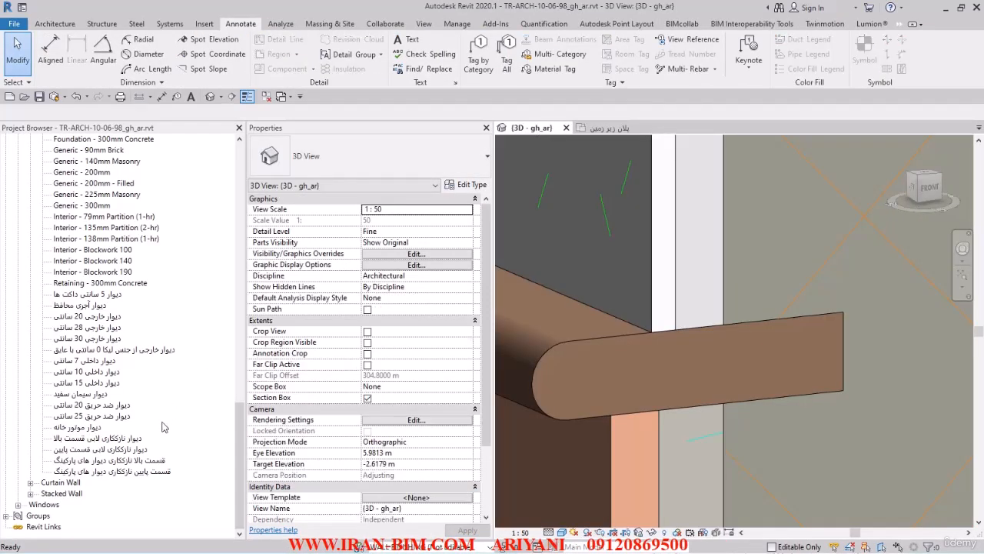
double_click(106, 439)
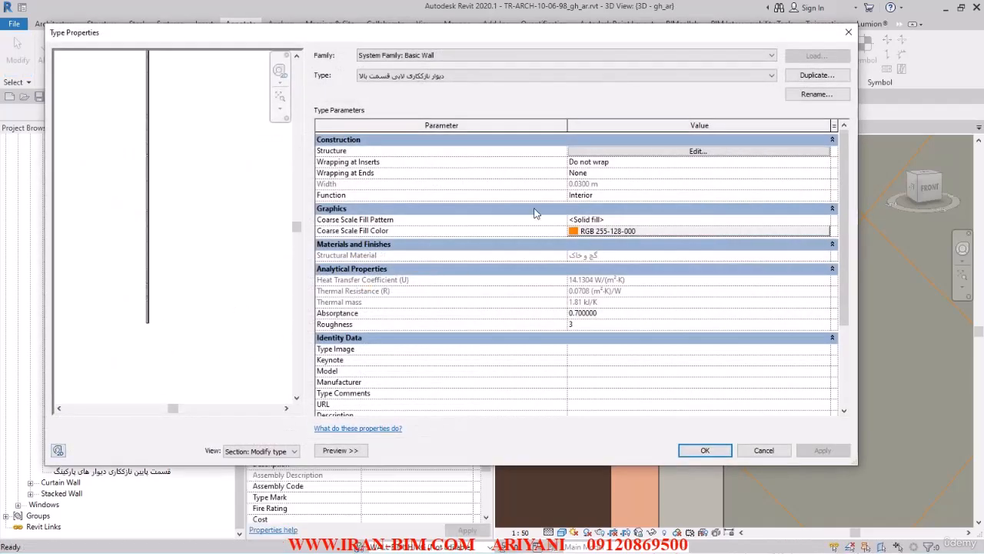
click(590, 152)
text(2)
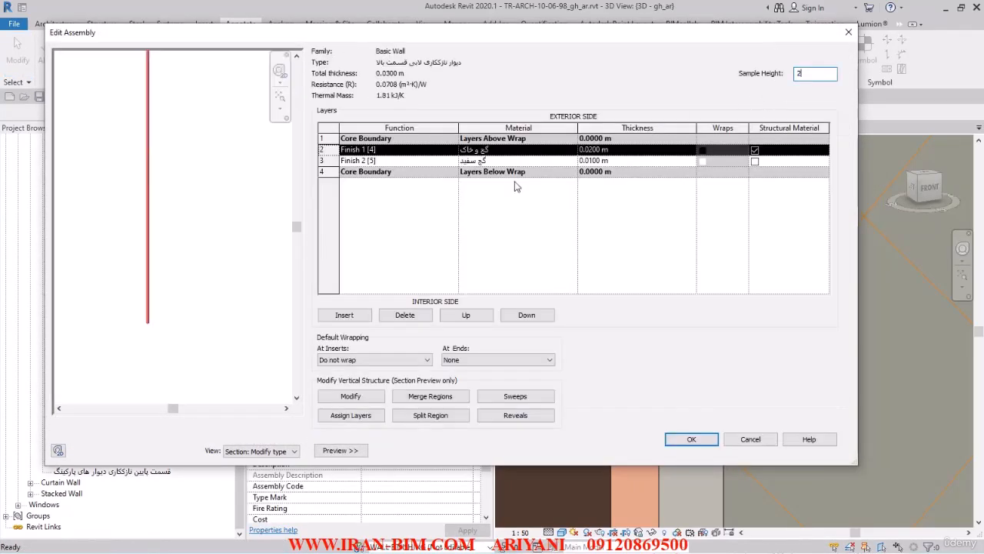
key(Tab)
scroll(140, 361, up, 5)
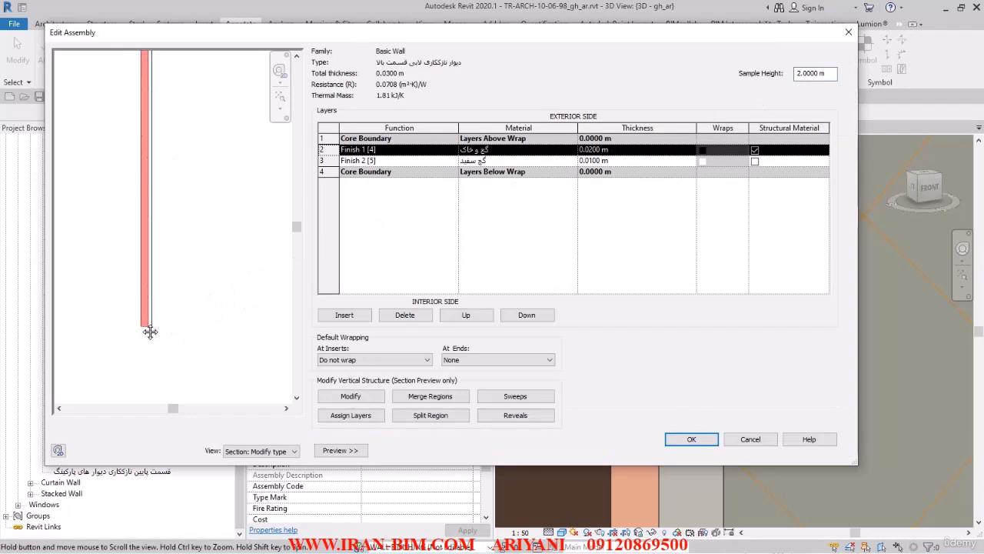
Step: Add a PROFILE_REVEAL reveal at the wall's base on the interior side, and accept the wall type changes
click(506, 415)
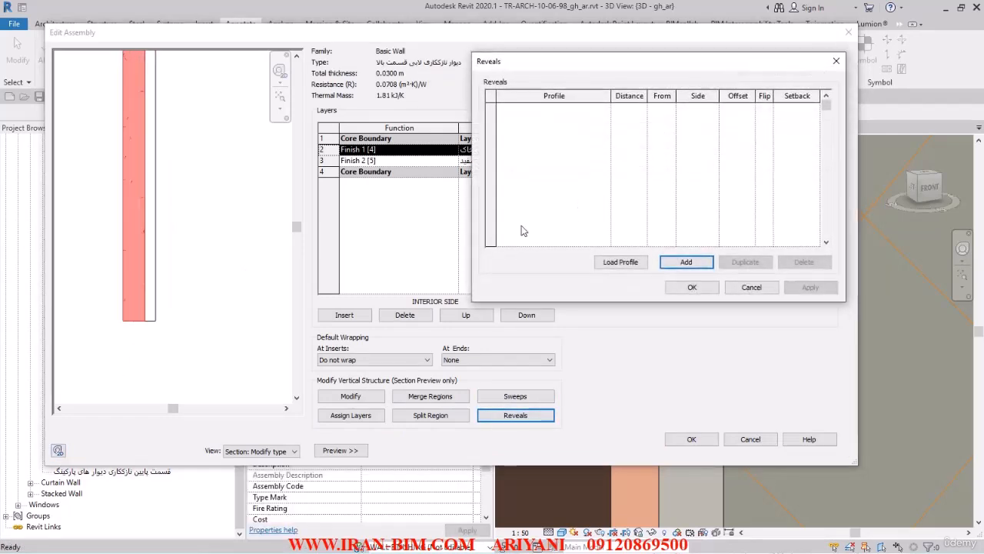
click(686, 261)
click(607, 109)
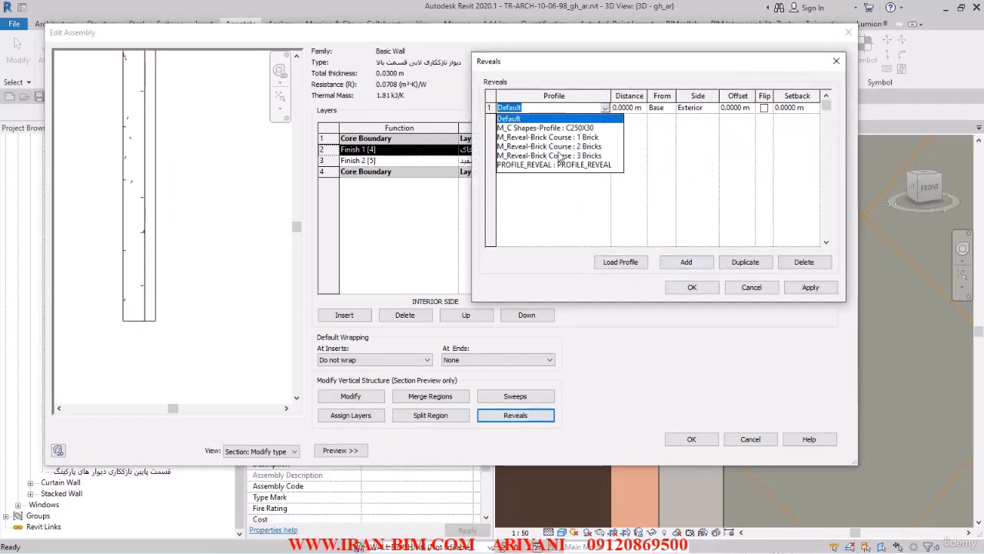
click(590, 165)
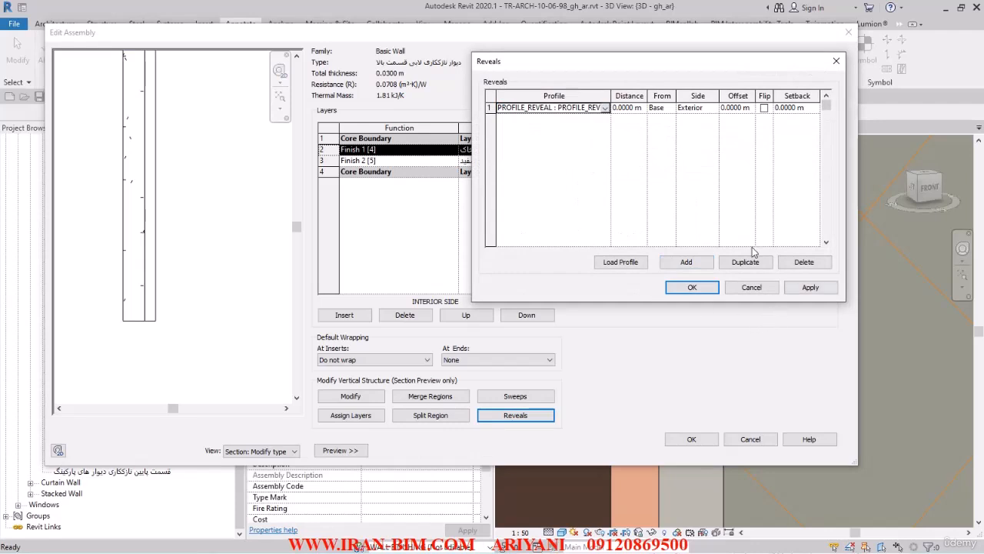
click(713, 109)
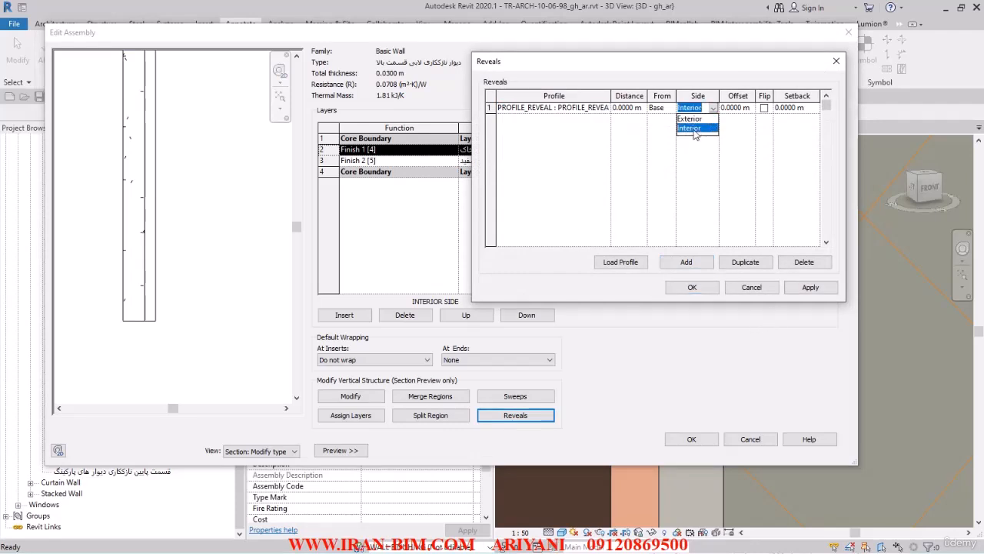
click(704, 128)
click(811, 287)
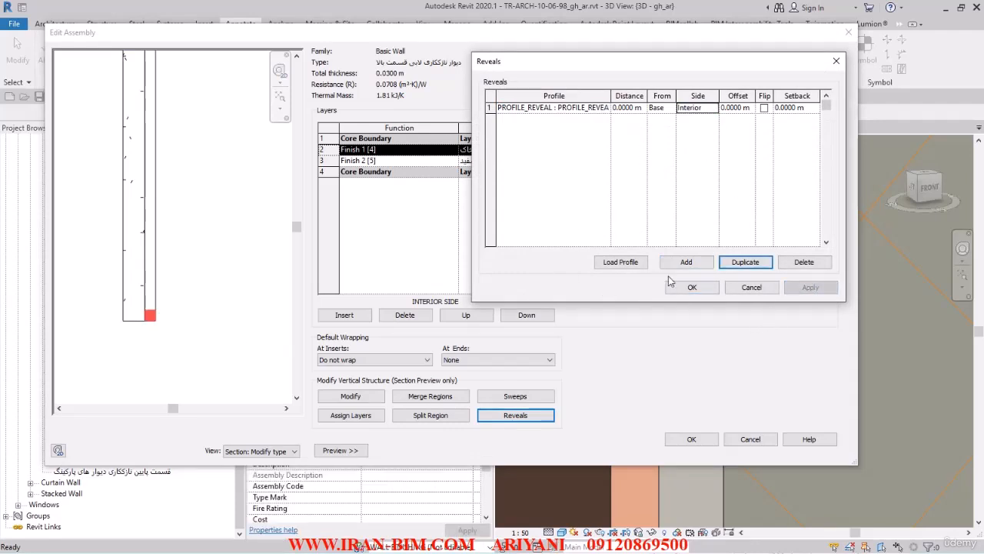
click(689, 287)
click(690, 439)
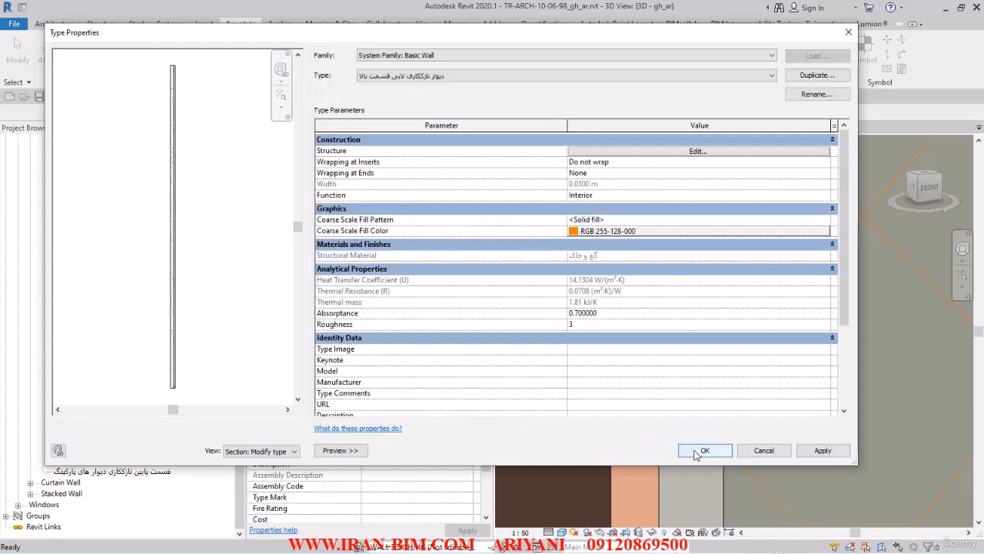
click(691, 450)
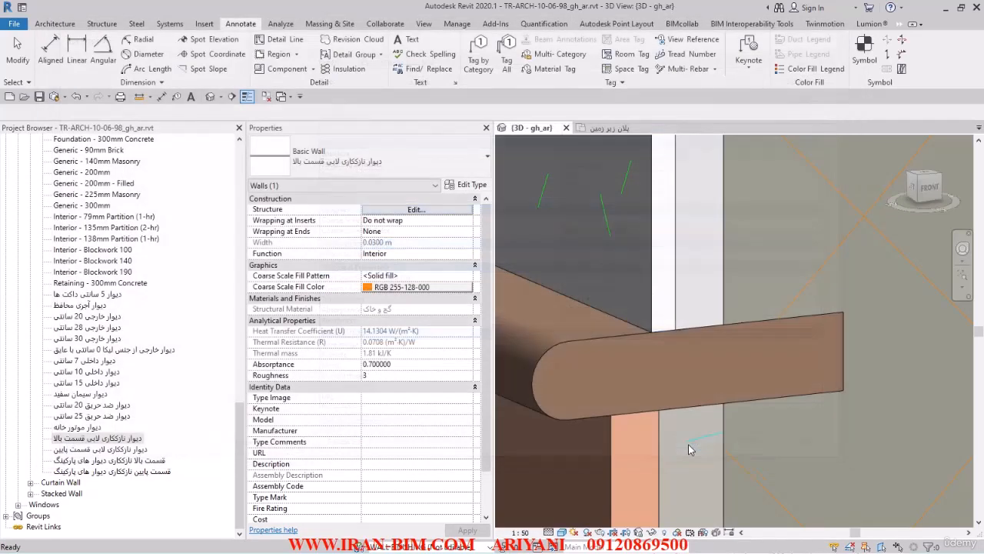
click(17, 46)
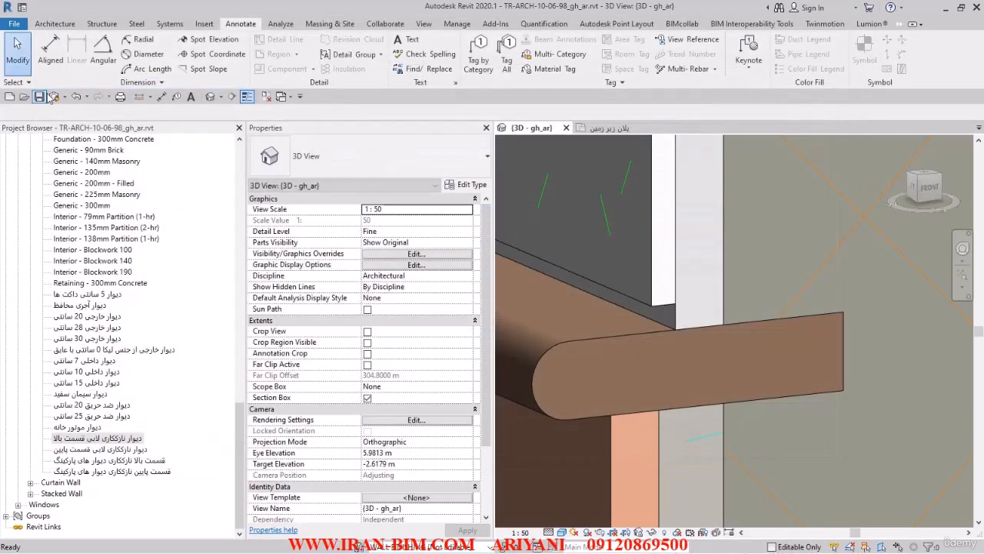